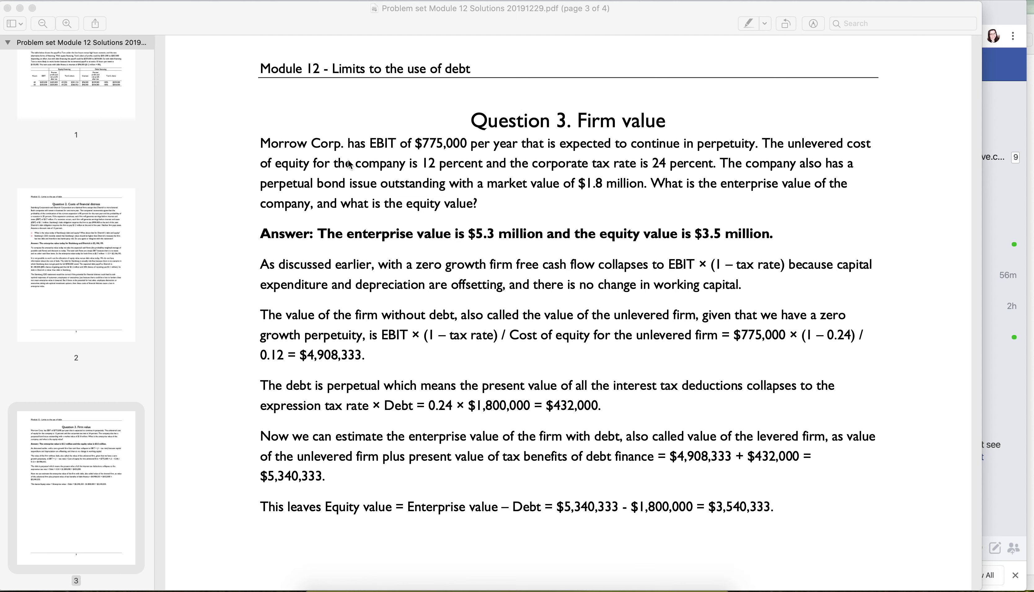
Step: Read Question 3 on firm value in the PDF, highlighting the EBIT, unlevered cost of equity and corporate tax rate
drag(270, 143, 681, 195)
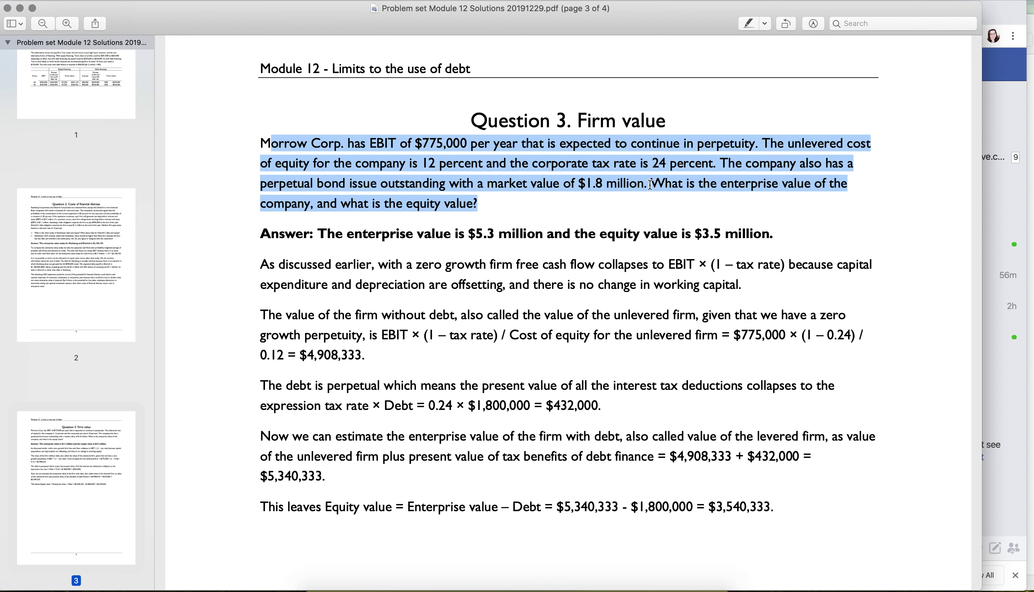
click(503, 205)
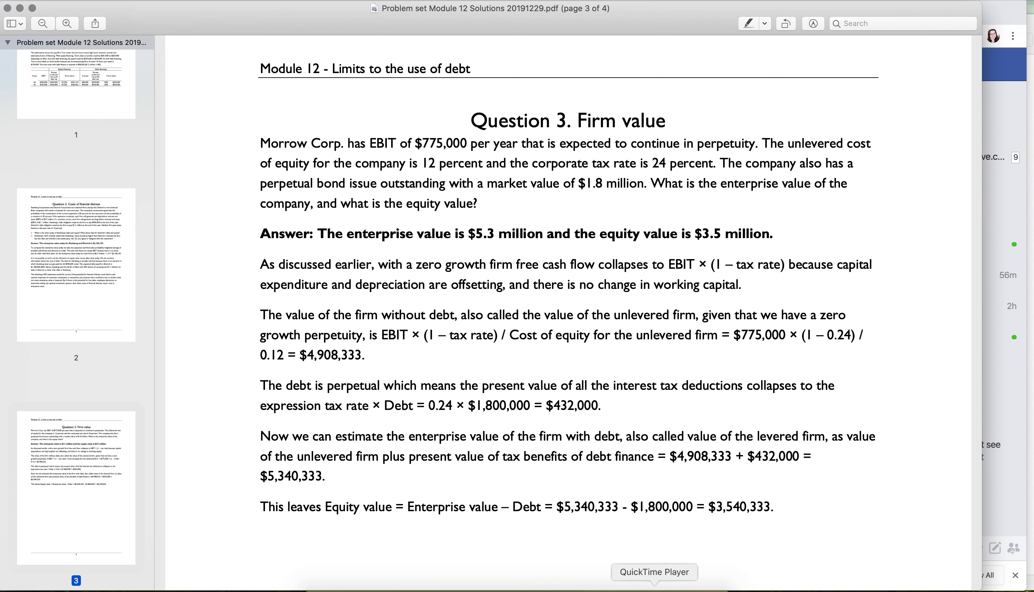
drag(356, 138, 659, 162)
click(497, 139)
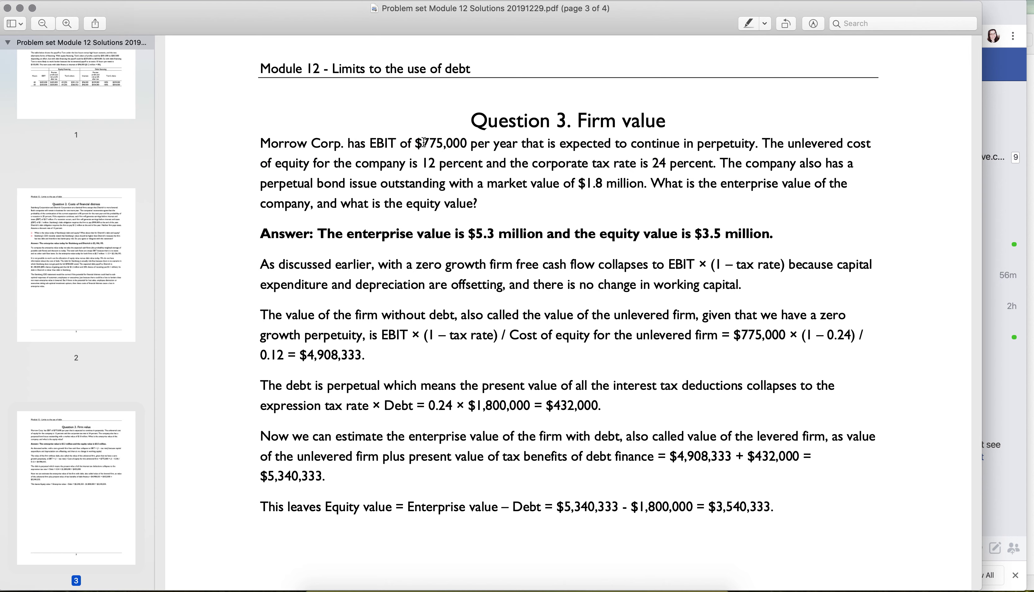
drag(397, 142, 709, 166)
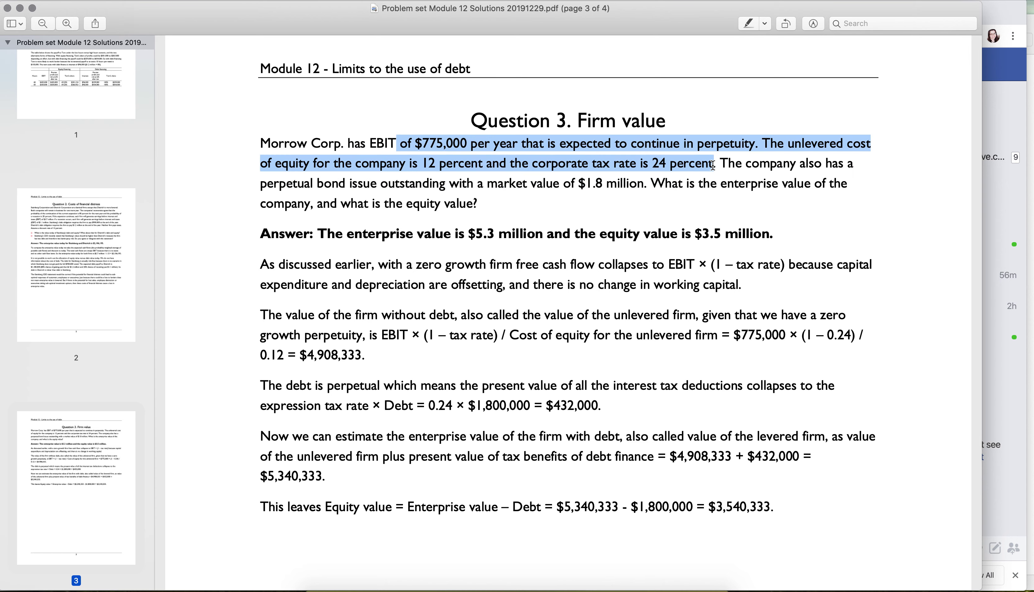
Step: Switch to the Excel workbook and enter the label "EBIT" in cell B4 of Sheet4
click(527, 583)
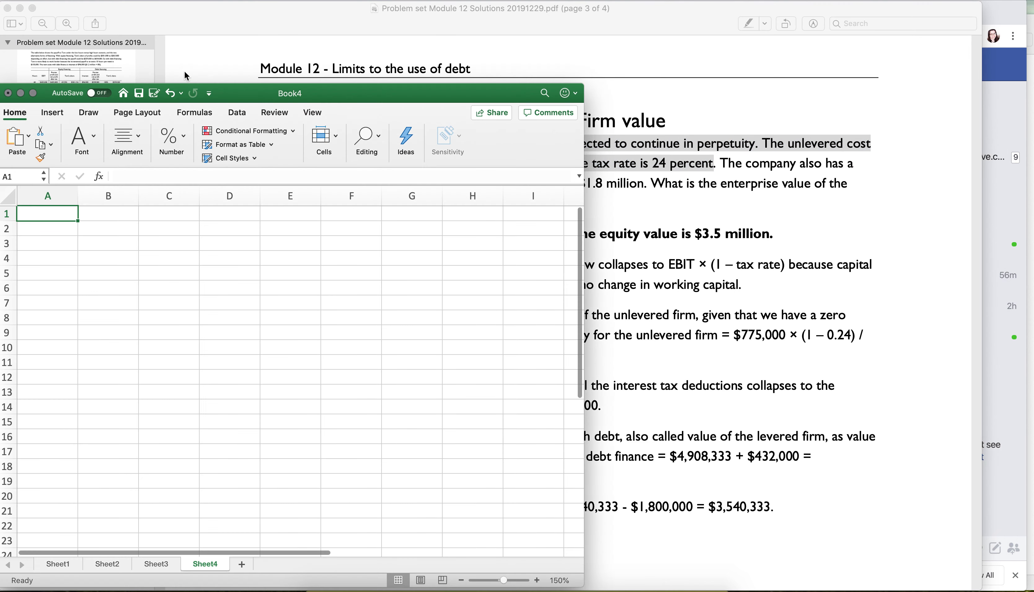
click(92, 216)
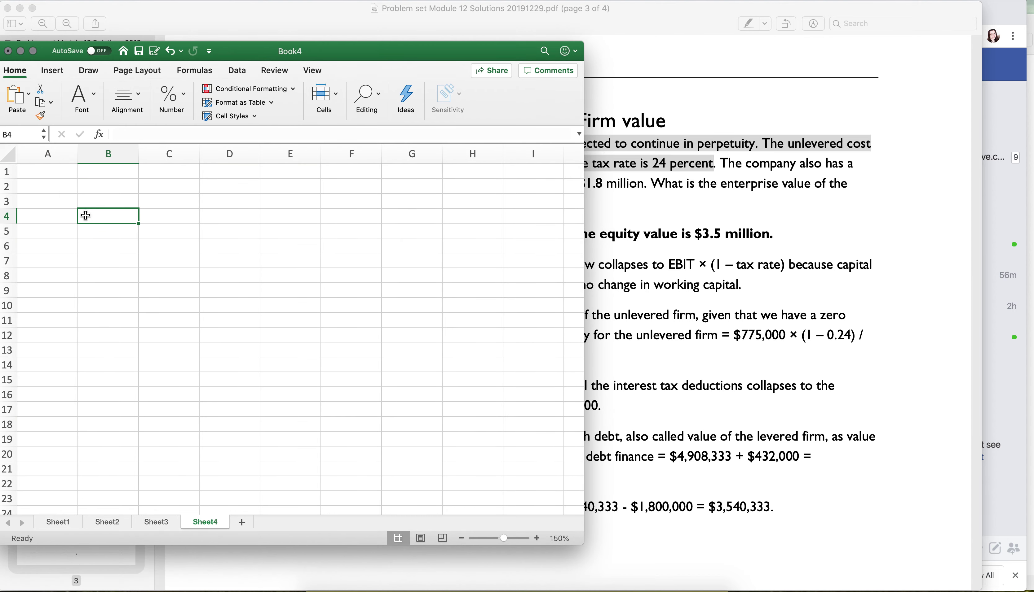
text(EBIT)
key(Tab)
Step: Enter the label "tax" in cell B1 and the rate 0.24 in C1
key(Up)
key(Up)
key(Up)
key(Left)
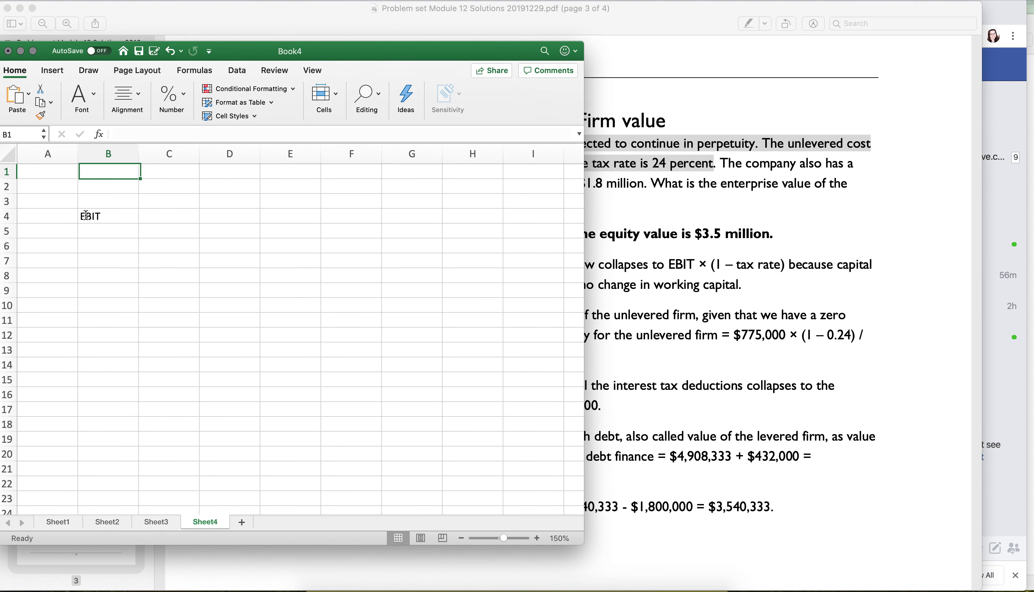
text(tax)
key(Tab)
text(0.24)
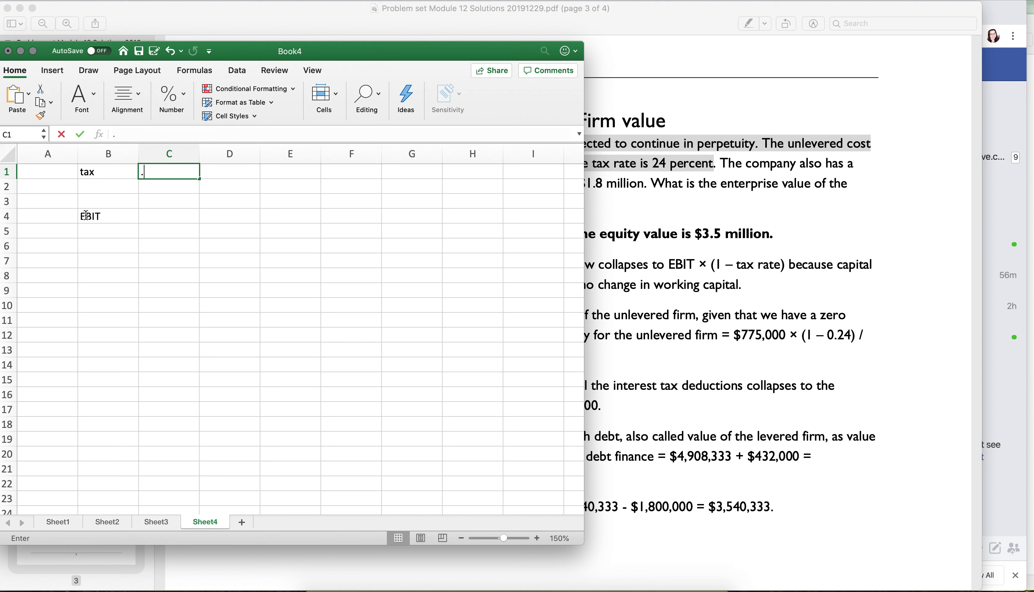
key(Return)
Step: Check the EBIT figure in the PDF and enter 775000 in cell C4 of the workbook
key(Down)
key(Down)
click(701, 158)
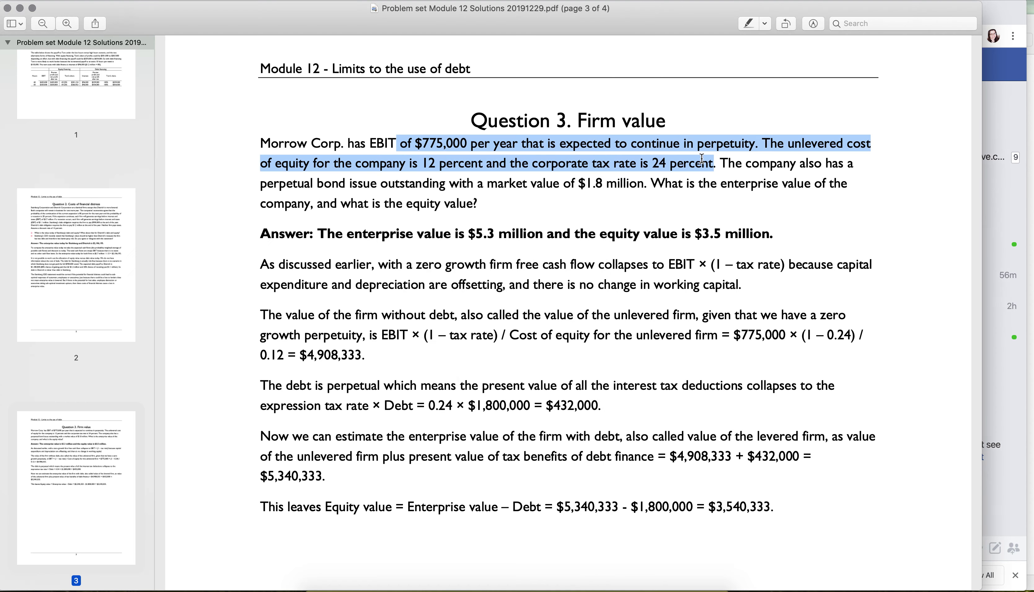
click(556, 587)
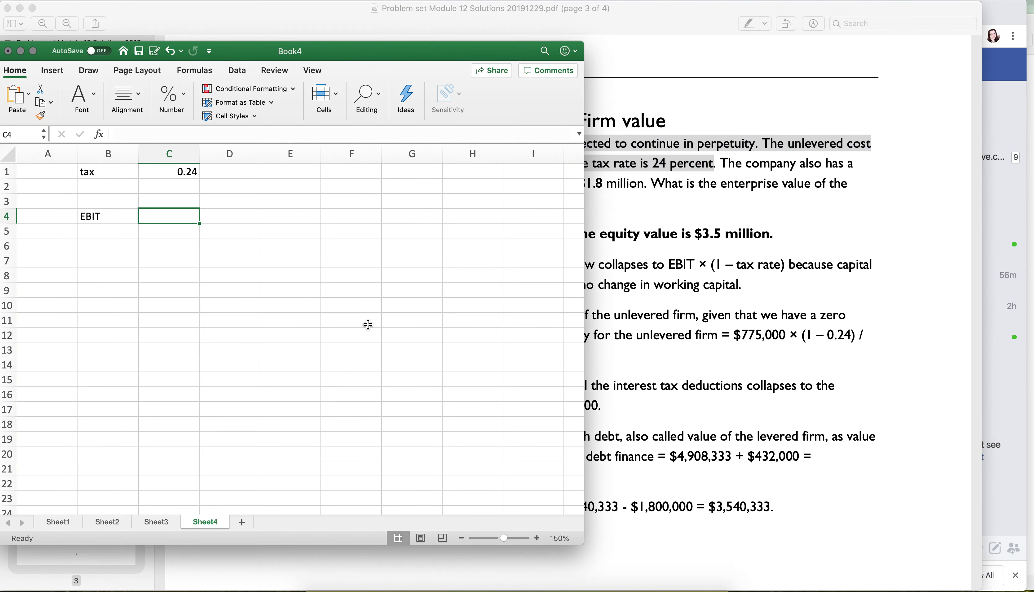
text(775000)
key(Return)
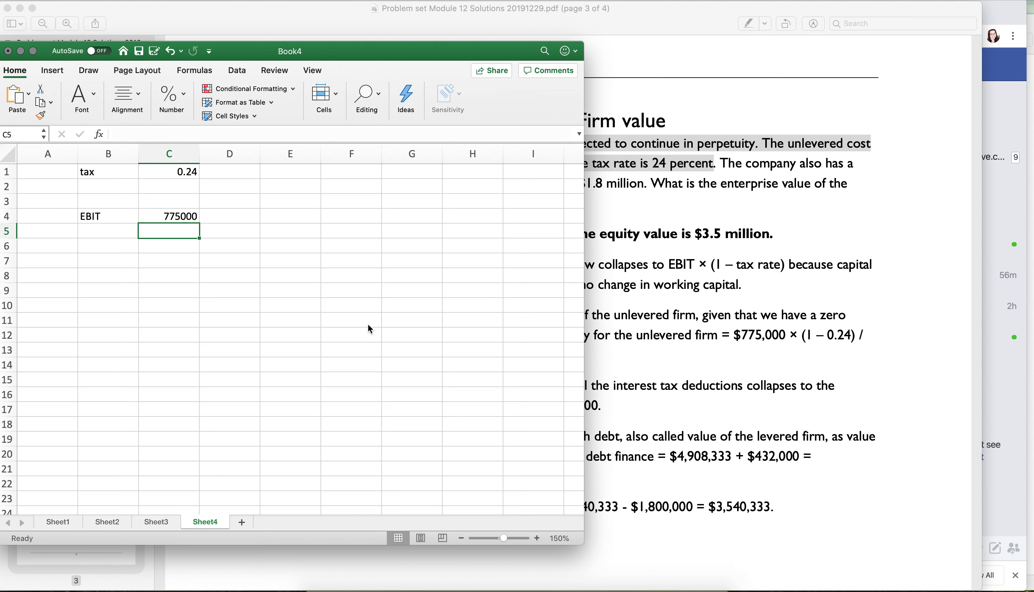
Step: Enlarge the workbook window and format the EBIT amount in C4 as dollar accounting with no decimals
key(Up)
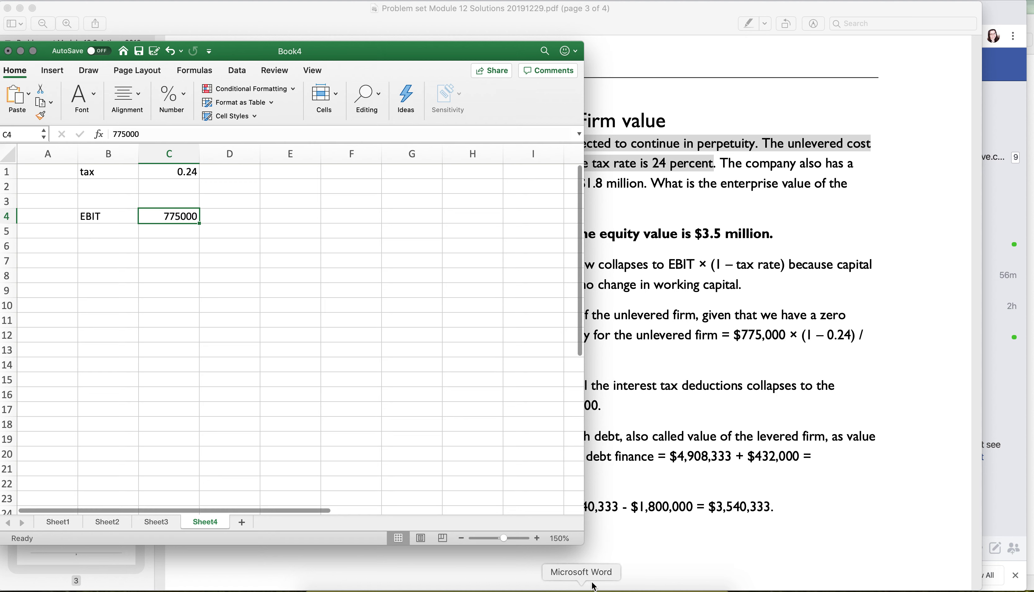
drag(579, 547, 854, 581)
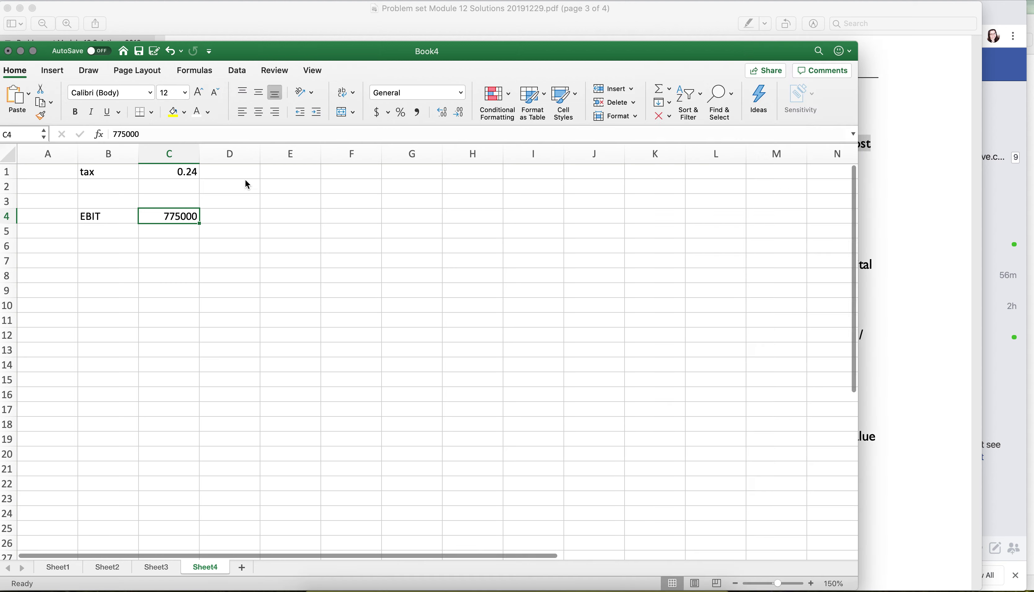
click(376, 112)
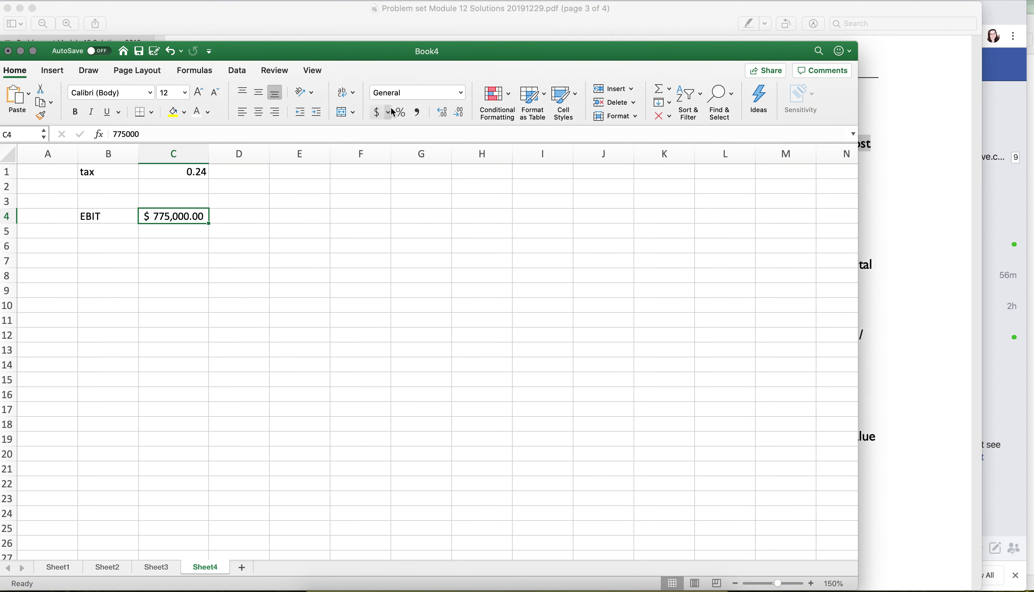
click(459, 112)
click(459, 112)
Step: Add a "Taxes" label in B5 and calculate the tax in C5 with =C4*C1
click(73, 231)
click(80, 230)
text(Taxe)
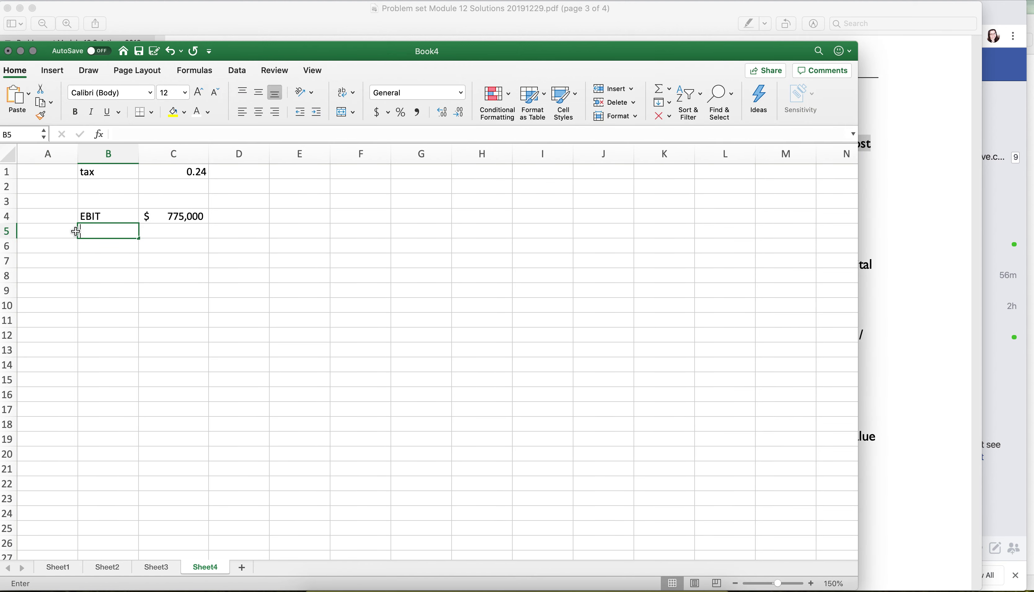
text(s)
key(Tab)
text(=C4*)
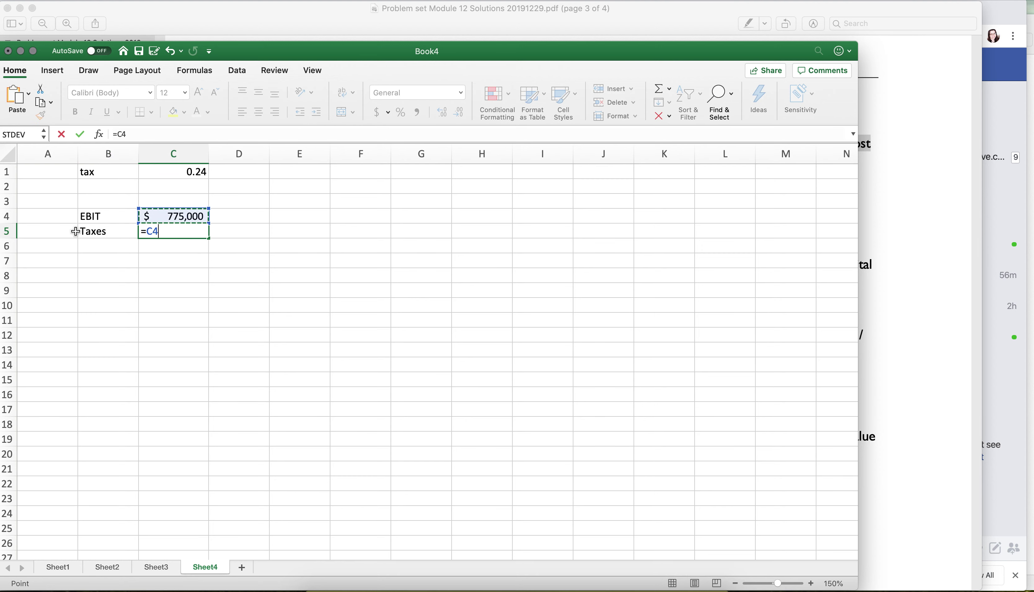
click(170, 172)
key(Return)
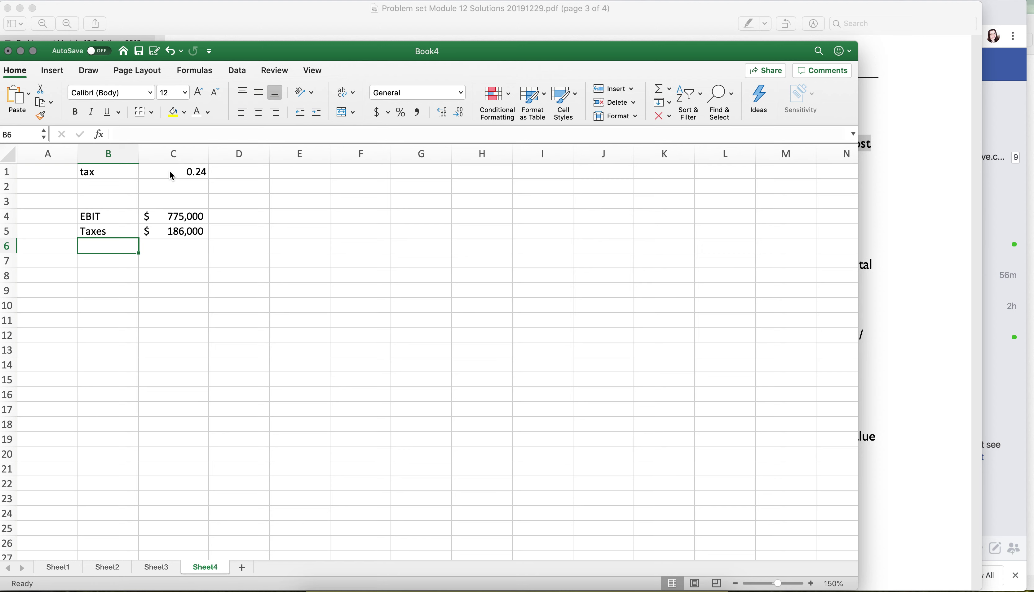
Step: Add a "Free Cash Flow" label in B6 with the formula =C4-C5 in C6, and widen column B to fit the label
text(Free )
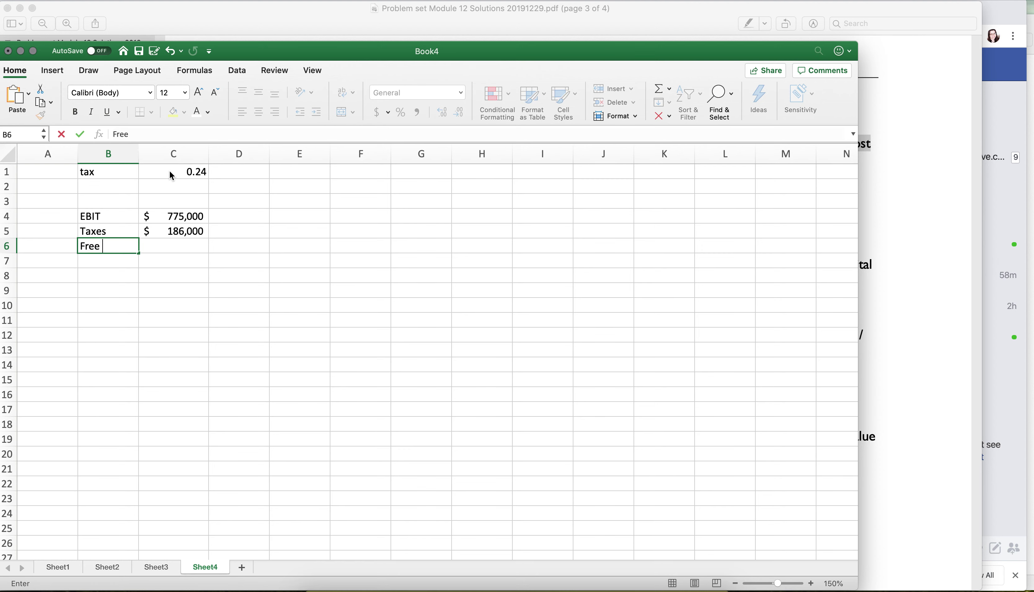
text(Cash Flow)
key(Tab)
text(=)
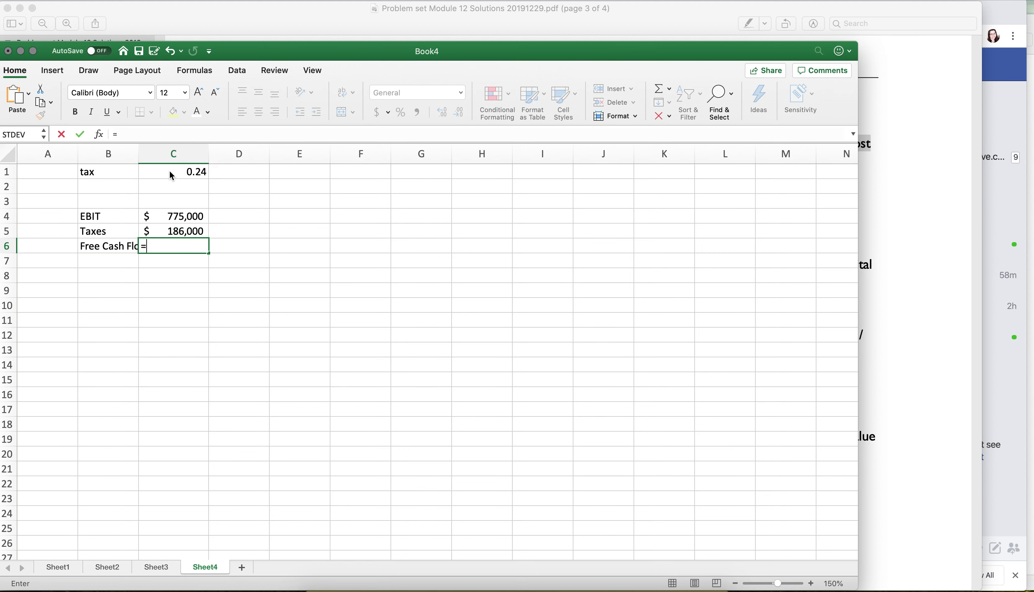
key(Up)
key(Up)
text(-)
key(Up)
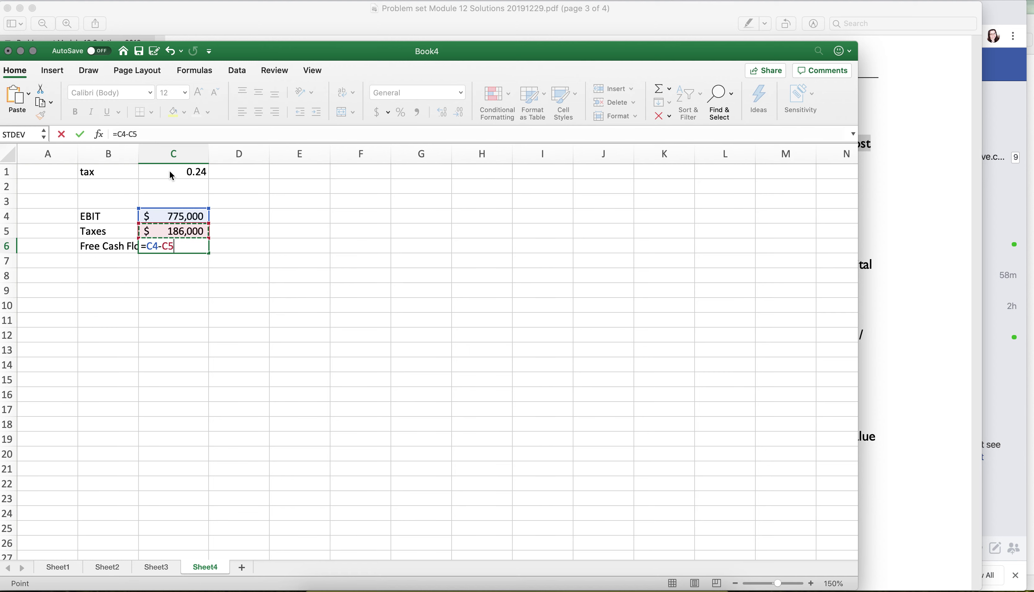
key(Return)
drag(140, 156, 152, 156)
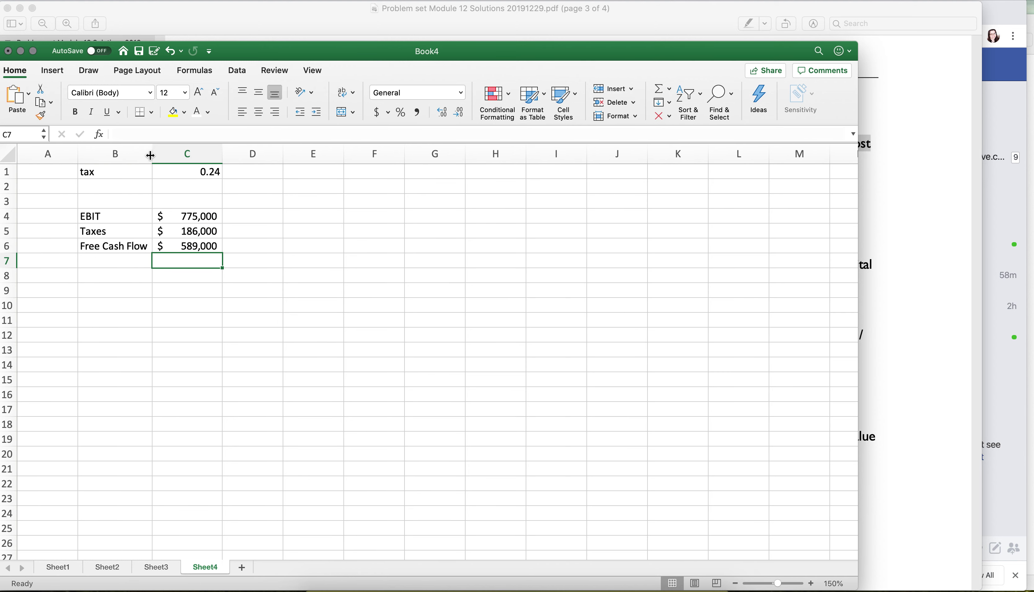
Step: Enter the label "r" in B2 and, after checking the PDF, the cost of equity 0.12 in C2
click(138, 274)
click(134, 191)
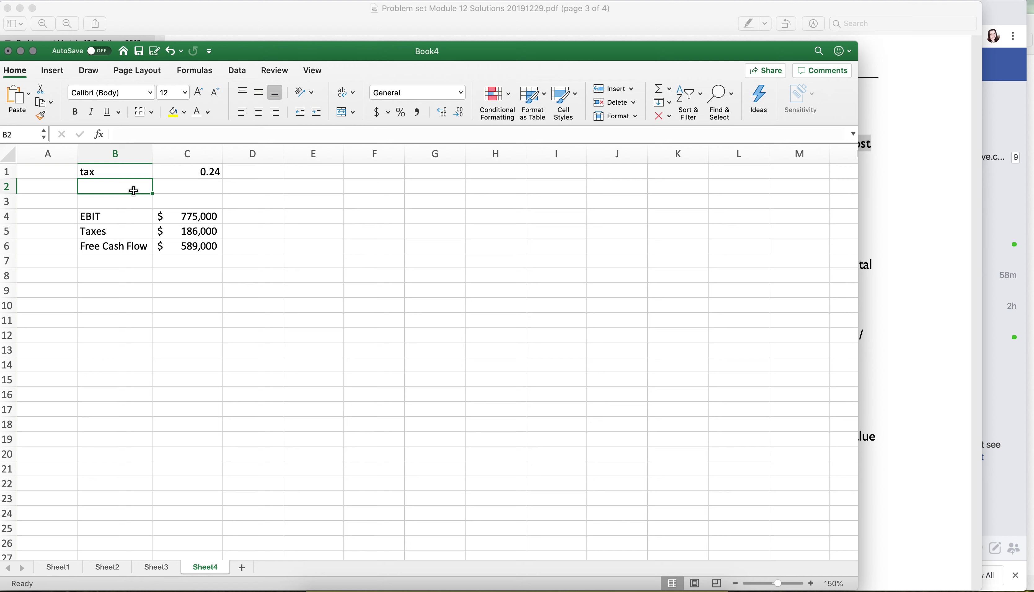
text(rwac)
key(BackSpace)
key(BackSpace)
key(BackSpace)
key(BackSpace)
text(r)
key(Tab)
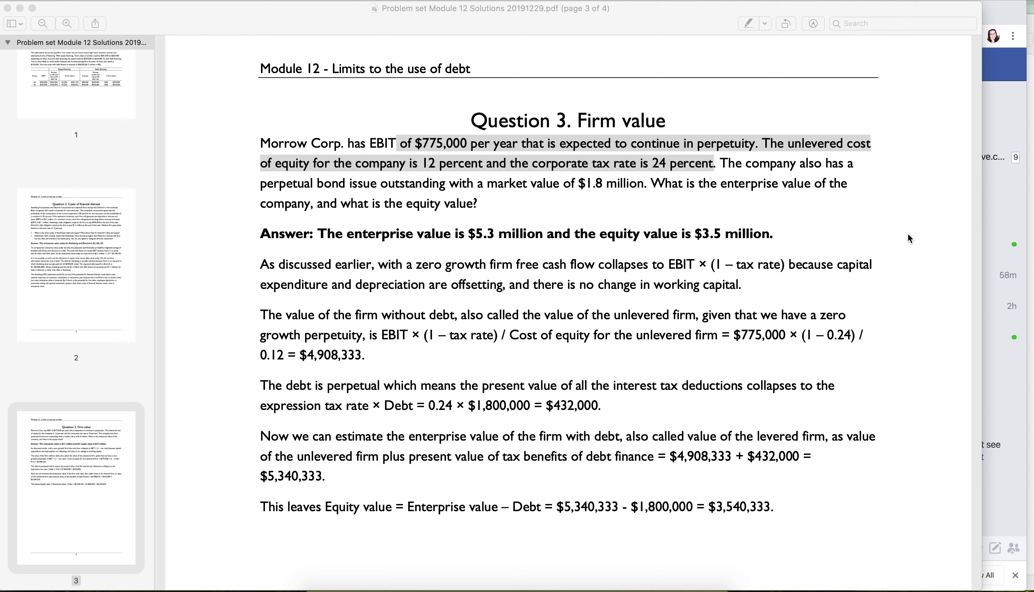
click(907, 233)
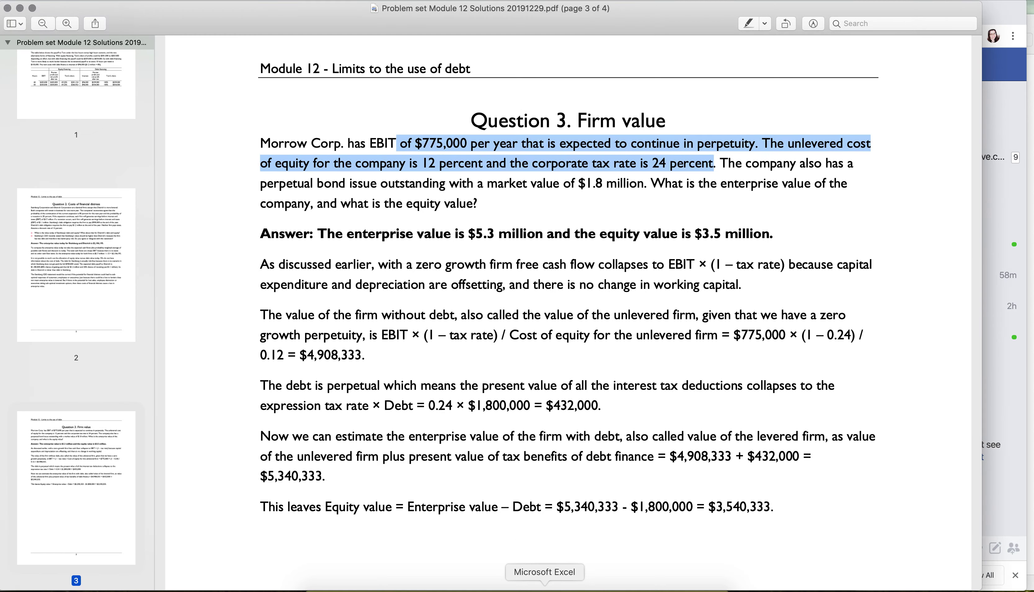
click(545, 588)
text(.1)
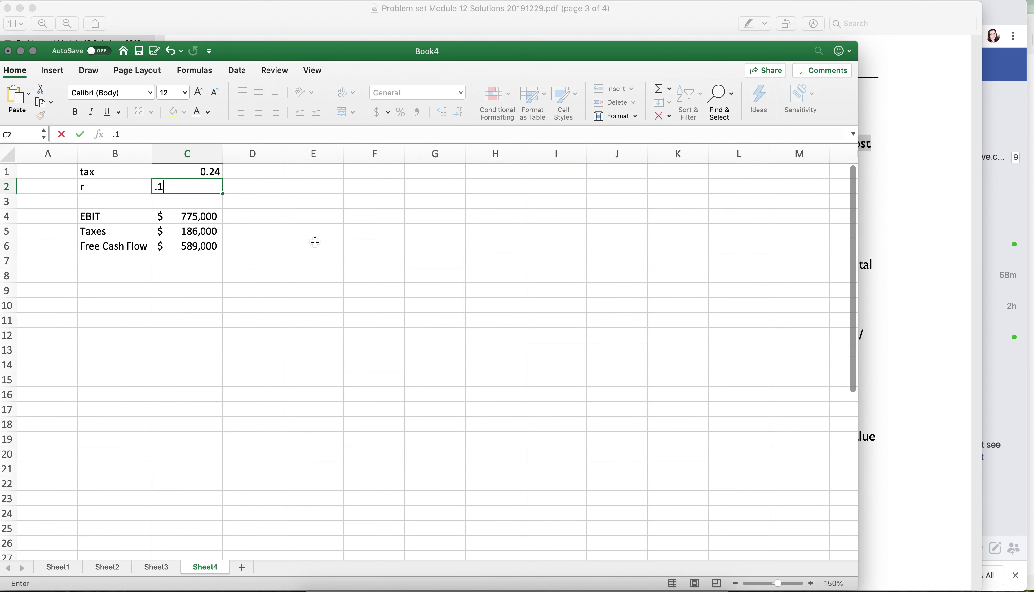
text(2)
key(Return)
Step: Enter the label "Perpetuity" in cell B8
key(Return)
key(Return)
key(Return)
key(Return)
key(Return)
key(Left)
text(P)
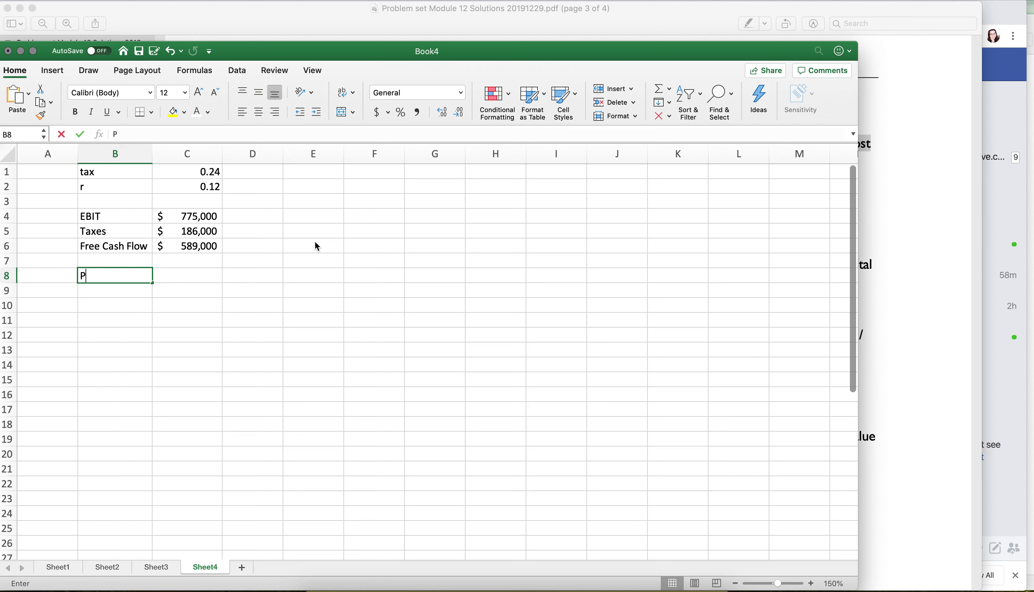
text(erpetuityu)
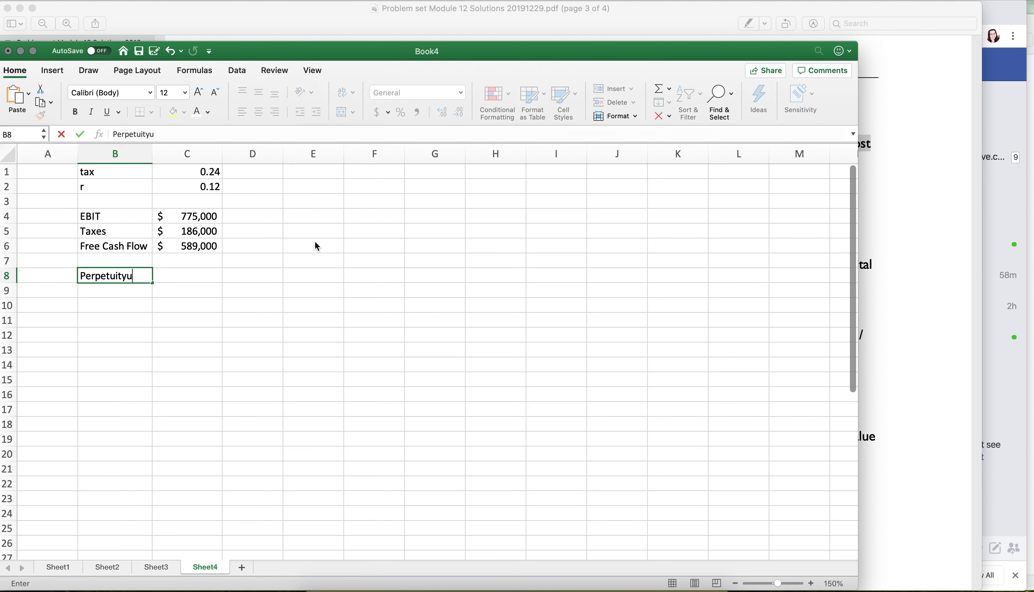
key(BackSpace)
text(y)
key(Right)
Step: Calculate the perpetuity value in C8 by dividing free cash flow by r with =C6/C2
text(=)
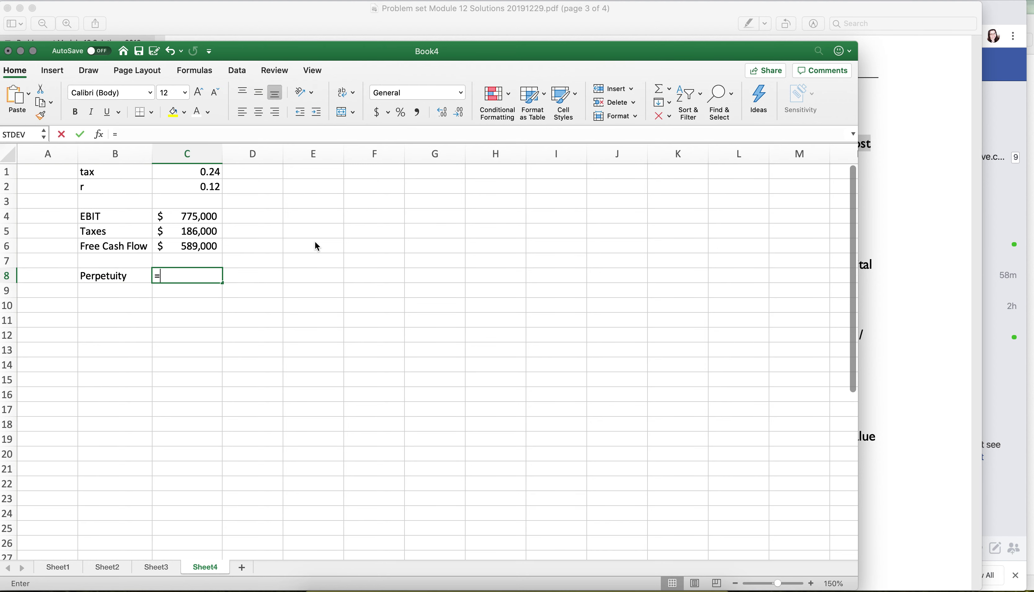
key(Up)
key(Up)
text(/)
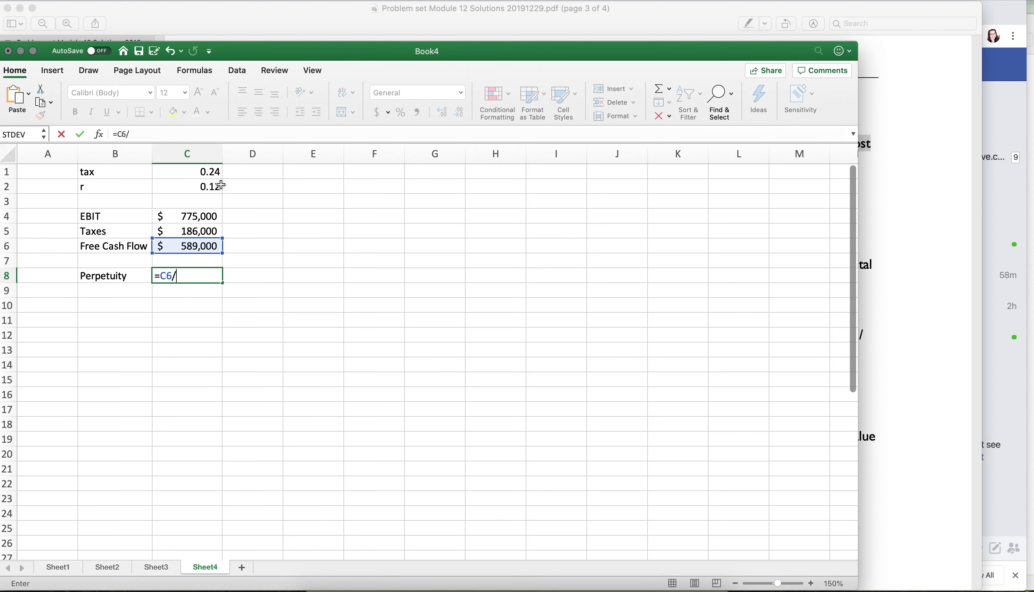
click(210, 187)
text(')
key(Return)
key(Return)
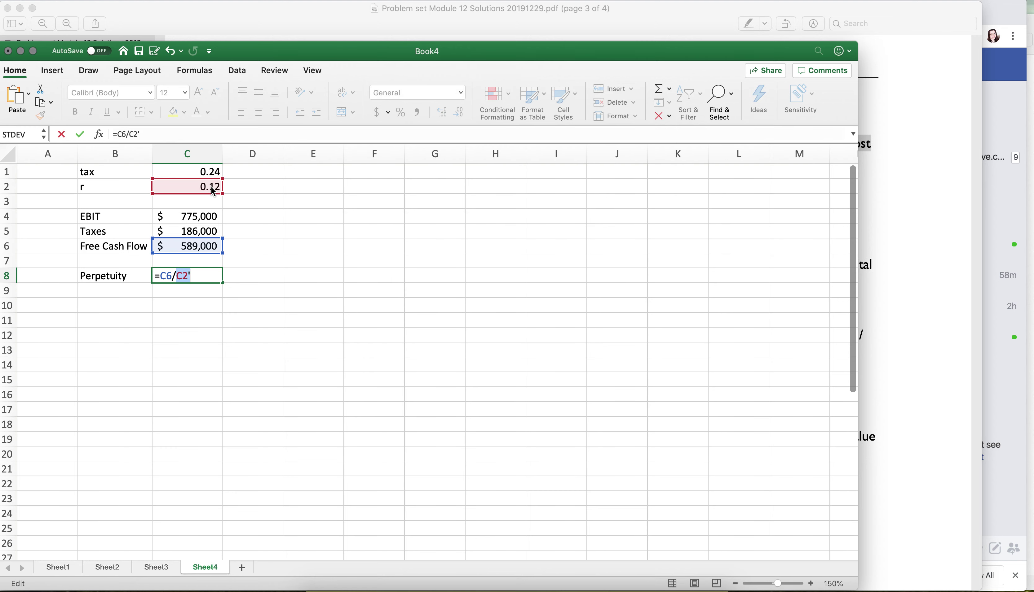
key(Return)
Step: Add a bottom border to the Taxes amount in C5 and remove the decimals from the perpetuity value in C8
click(189, 232)
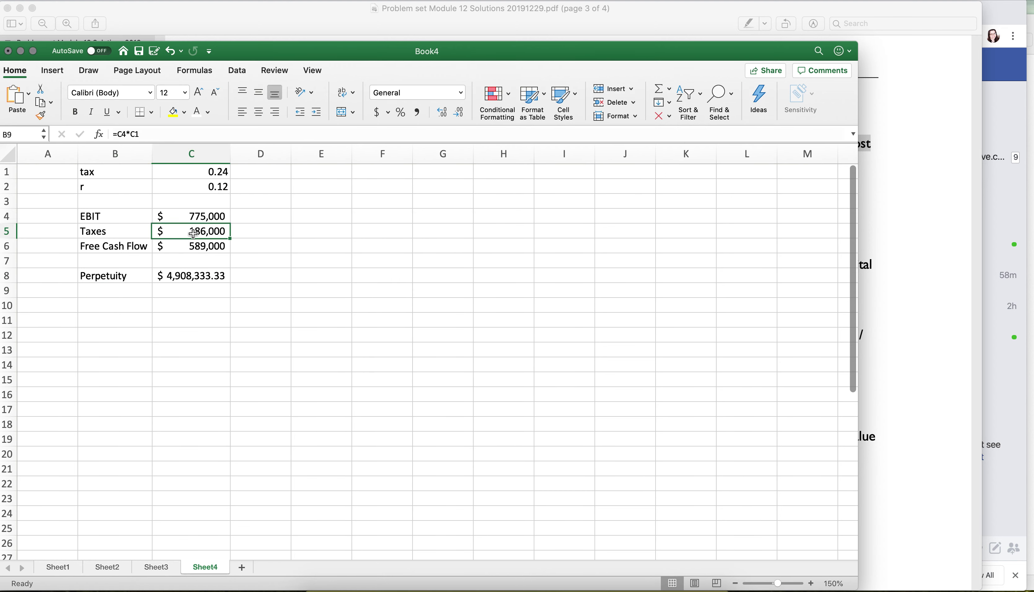
click(142, 113)
click(192, 276)
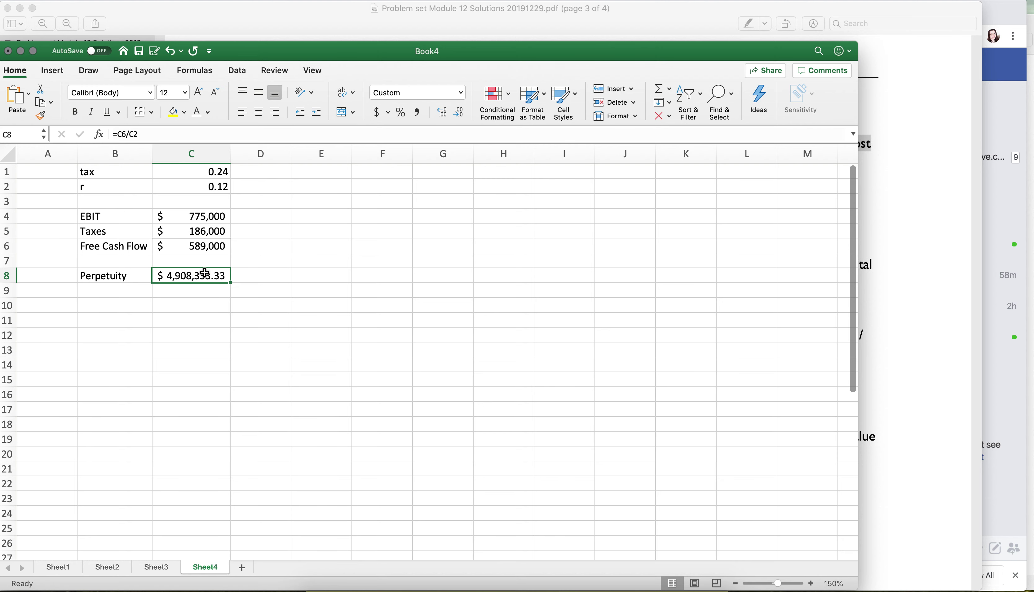
click(457, 113)
click(457, 113)
Step: Add the note "(value of the unlevered firm)" in D8 beside the perpetuity value
click(122, 276)
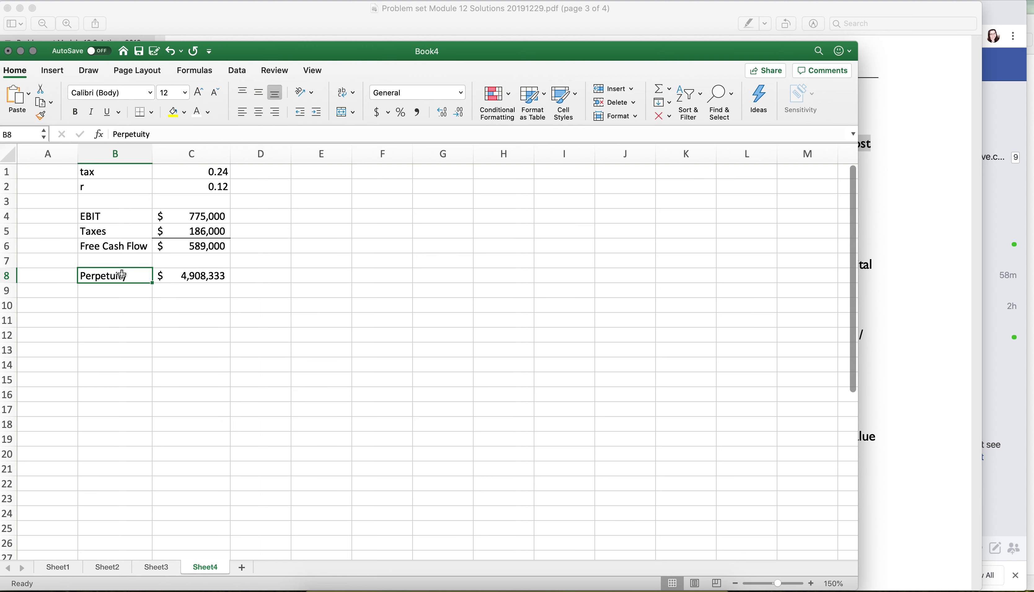
click(277, 265)
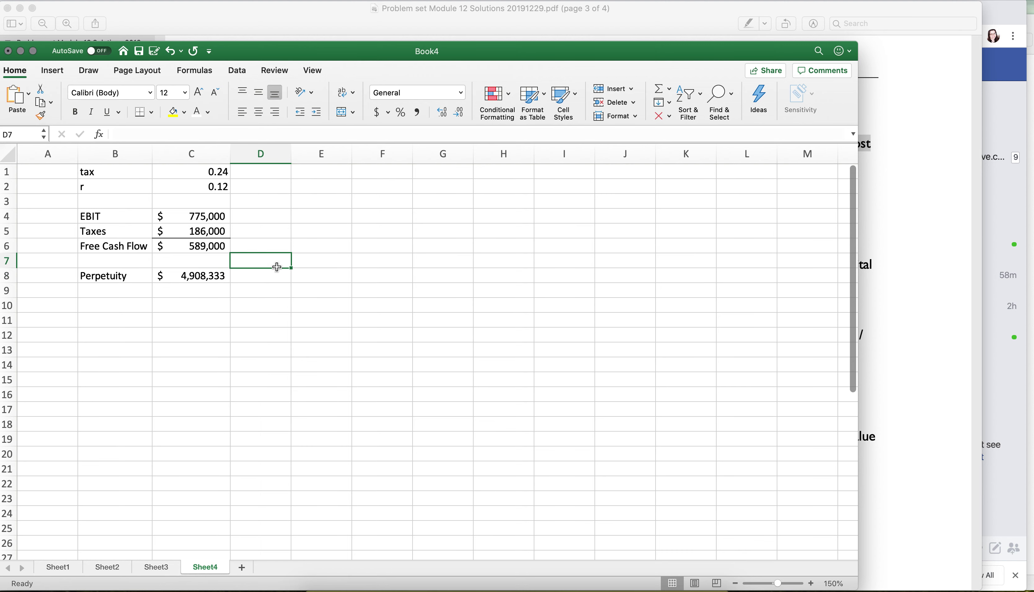
key(Return)
text((value of the)
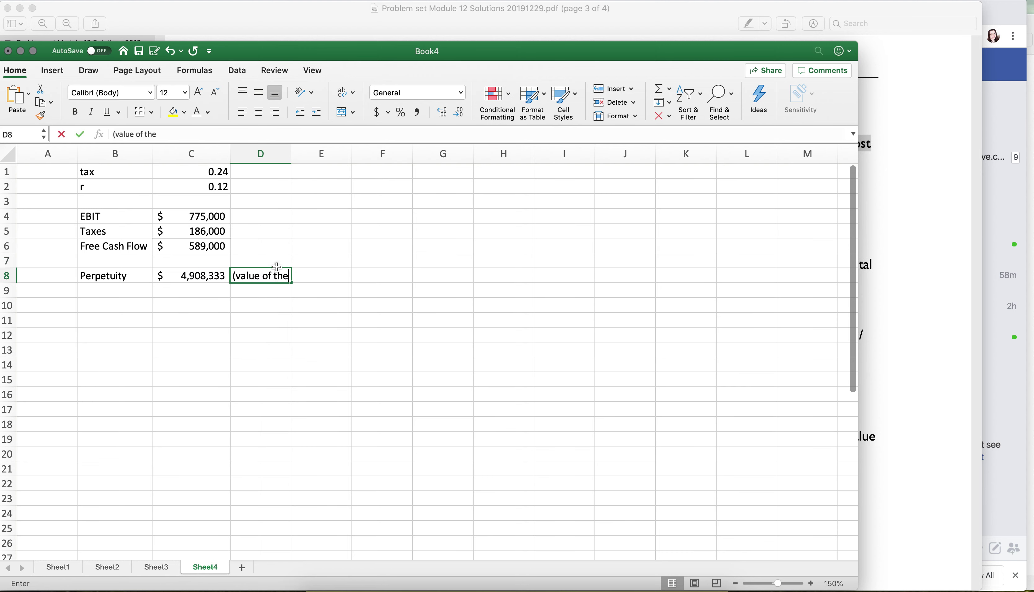
text( unlevered firm))
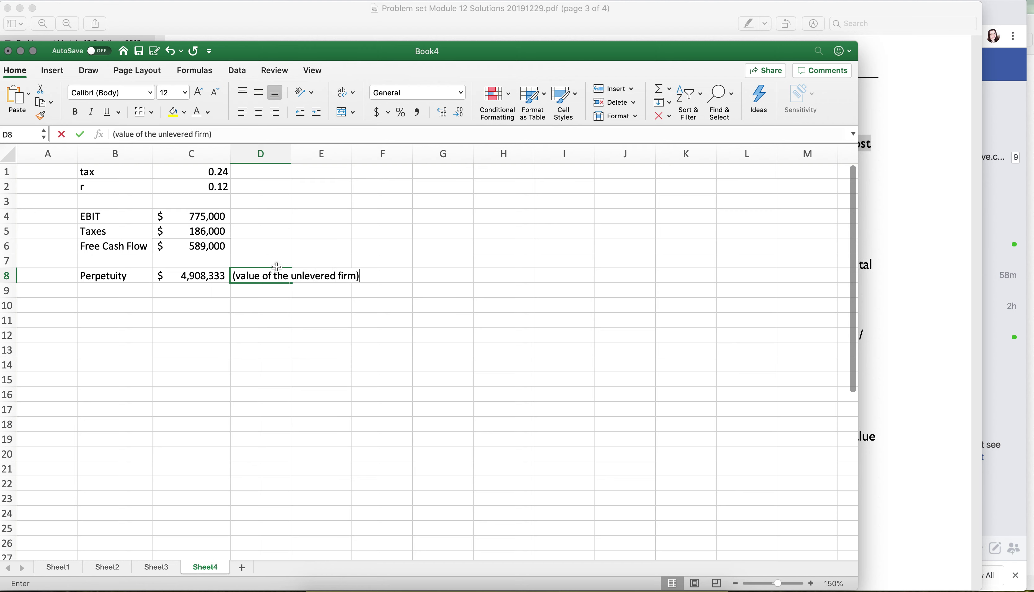
key(Return)
Step: Enter the label "Debt" in B10 and the amount $1,800,000 in C10
click(139, 301)
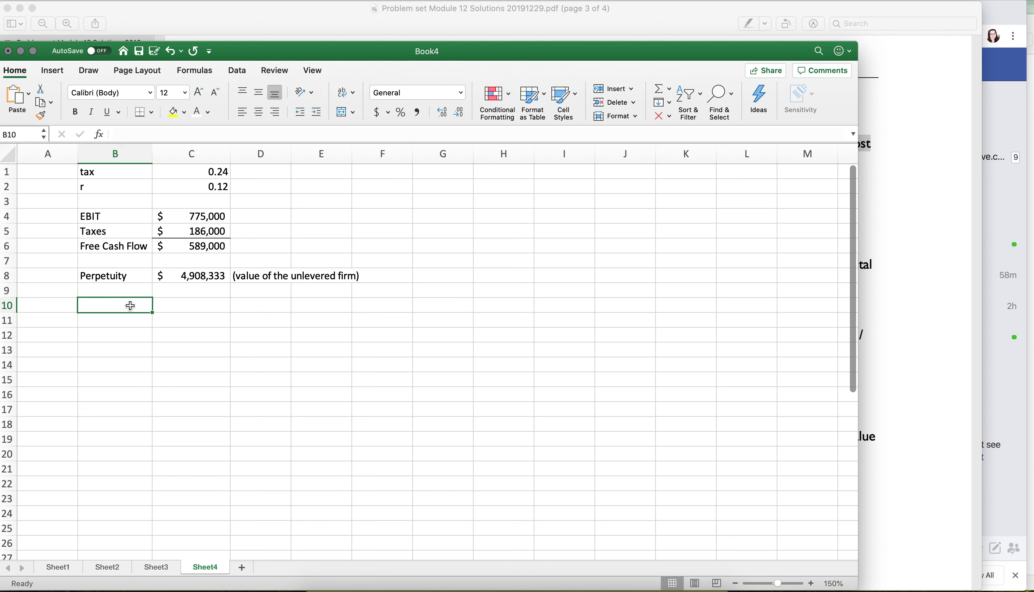
text(Debt)
key(Tab)
text($1,)
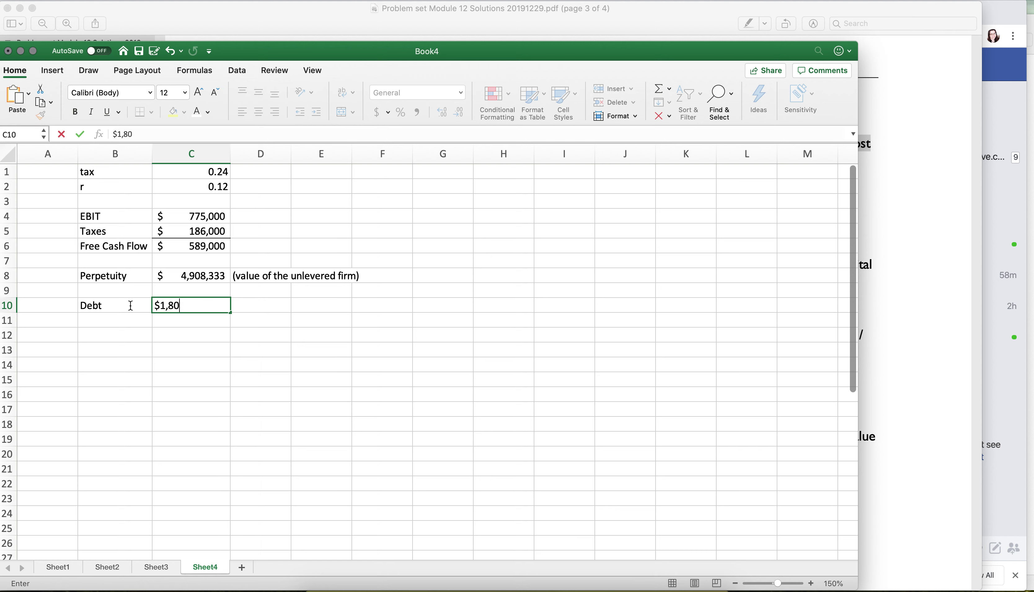
text(800,000)
key(Return)
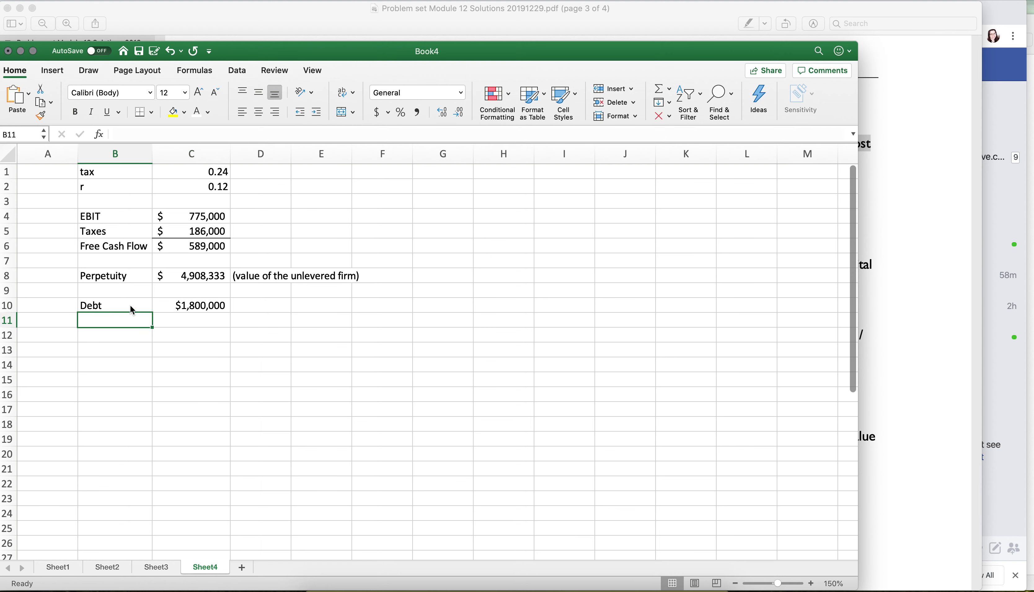
Step: Label B11 "PV of the Benefit of Debt", calculate it in C11 with =C10*C1, and widen column B to fit the label
text(PV of the)
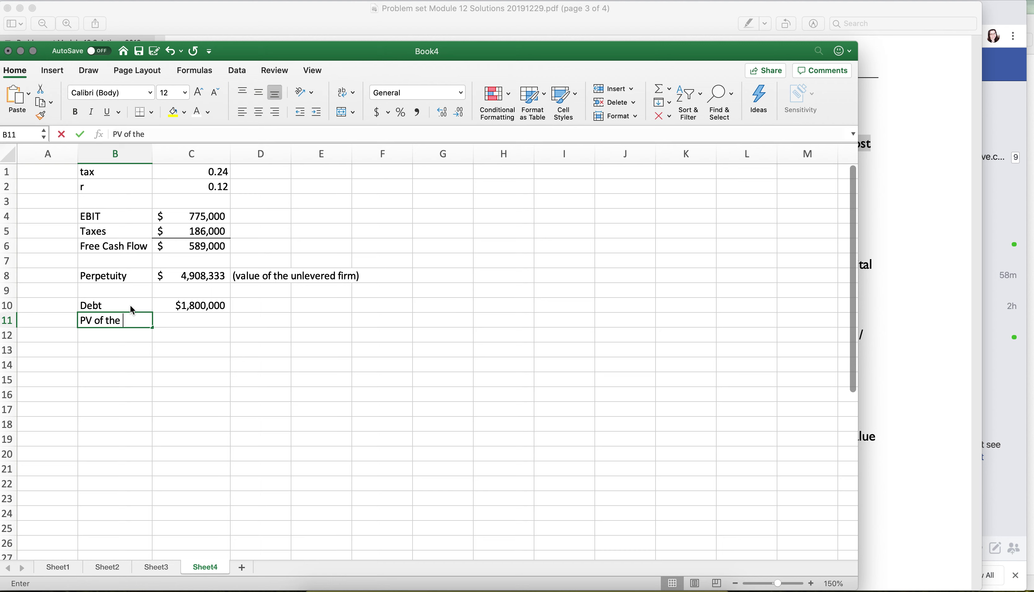
text( Benefit of Debt)
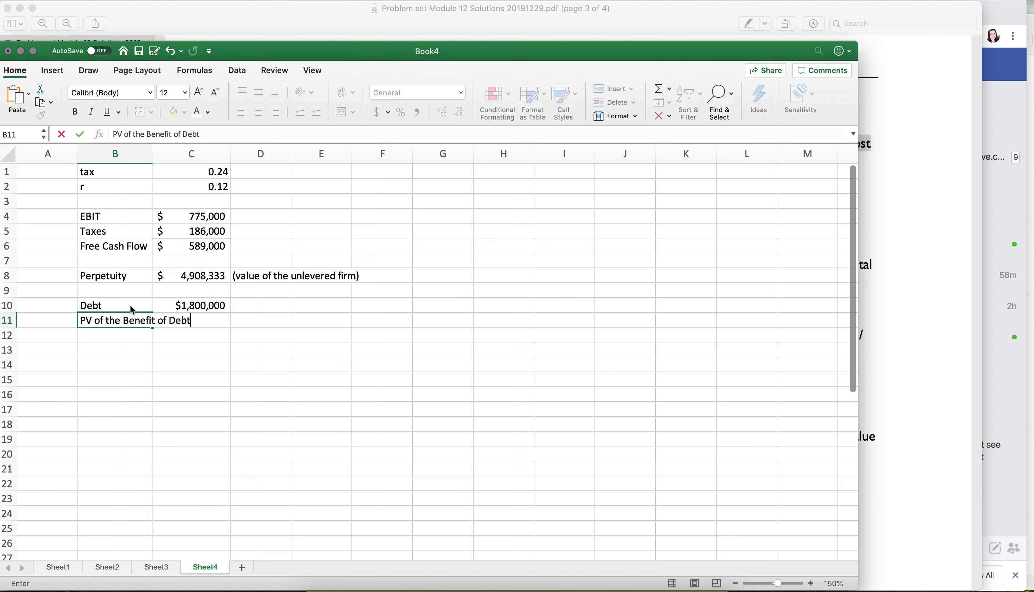
key(Tab)
text(=)
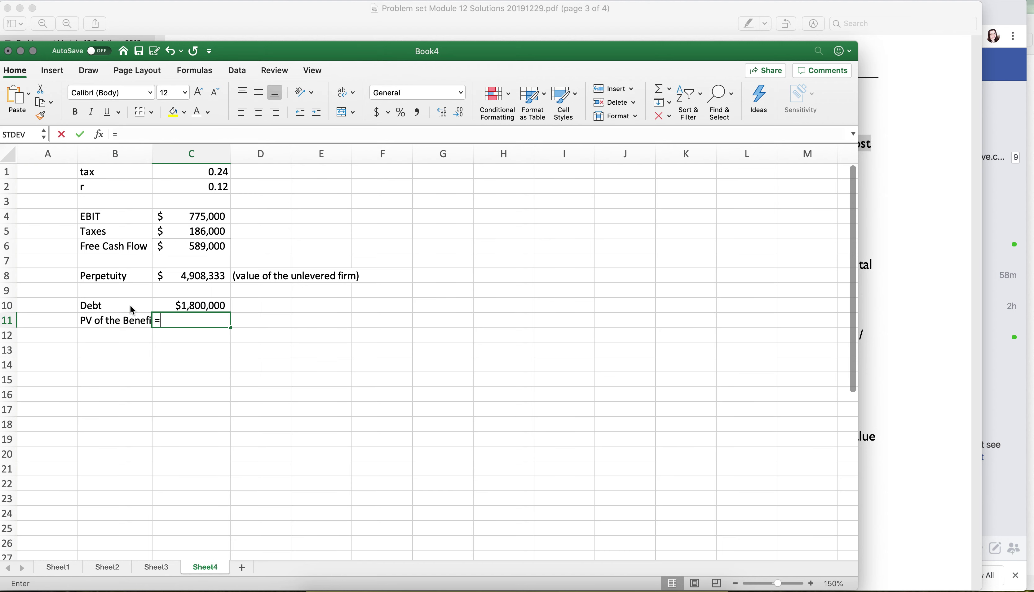
key(Up)
text(*)
click(196, 171)
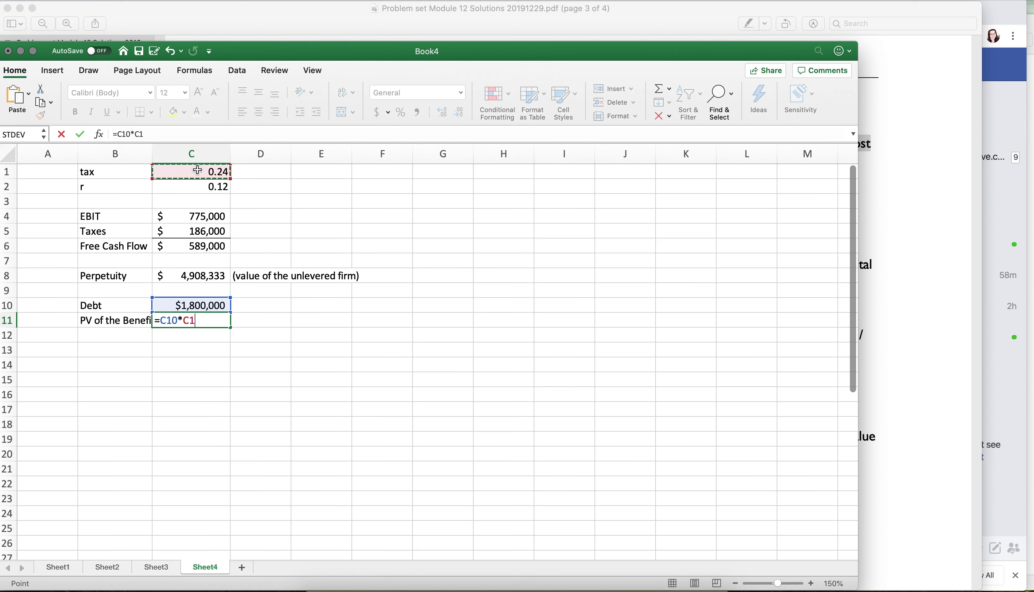
key(Return)
drag(152, 156, 193, 159)
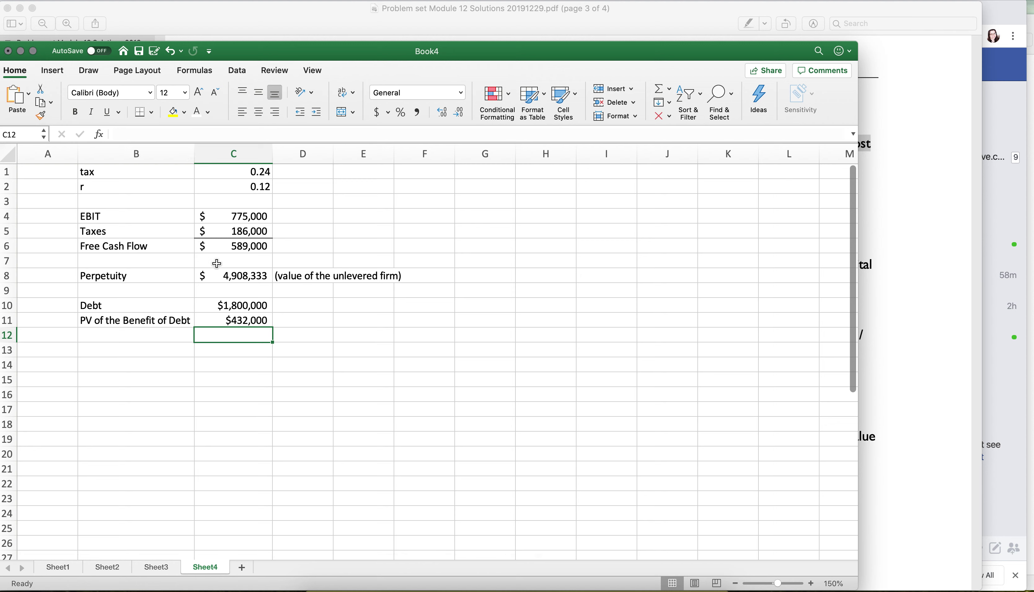
Step: Label B13 "Enterprise Value" and calculate it in C13 as perpetuity plus the debt benefit with =C8+C11
click(145, 359)
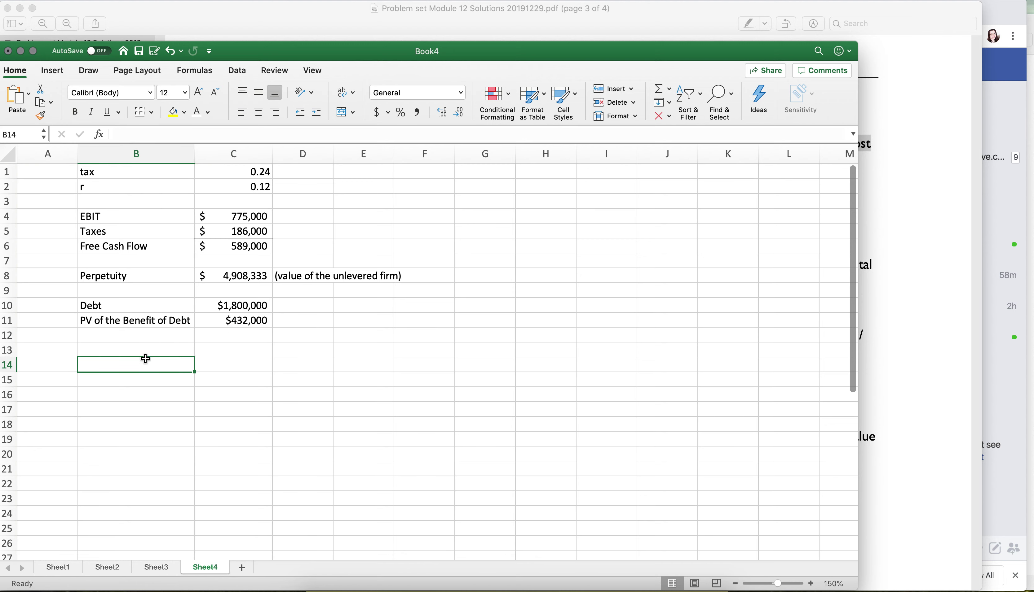
click(141, 349)
text(Enterprise )
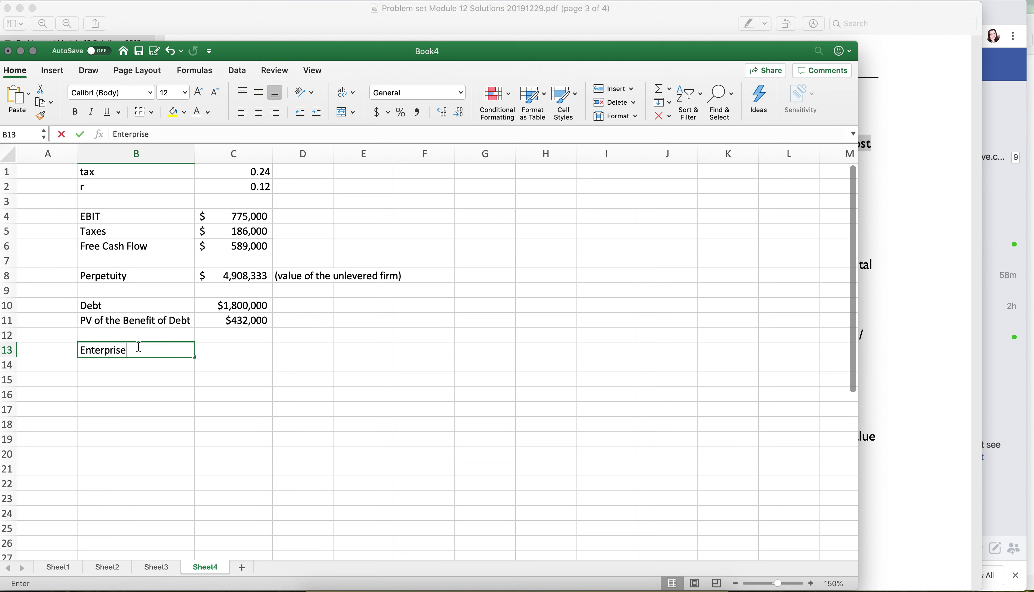
text(Value)
key(Tab)
text(=)
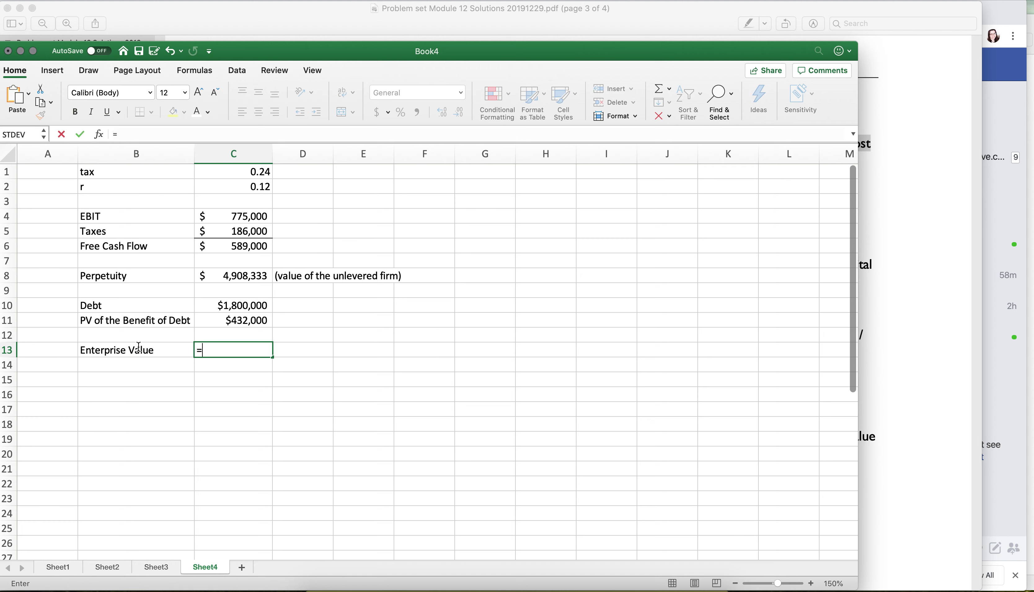
click(227, 277)
text(+)
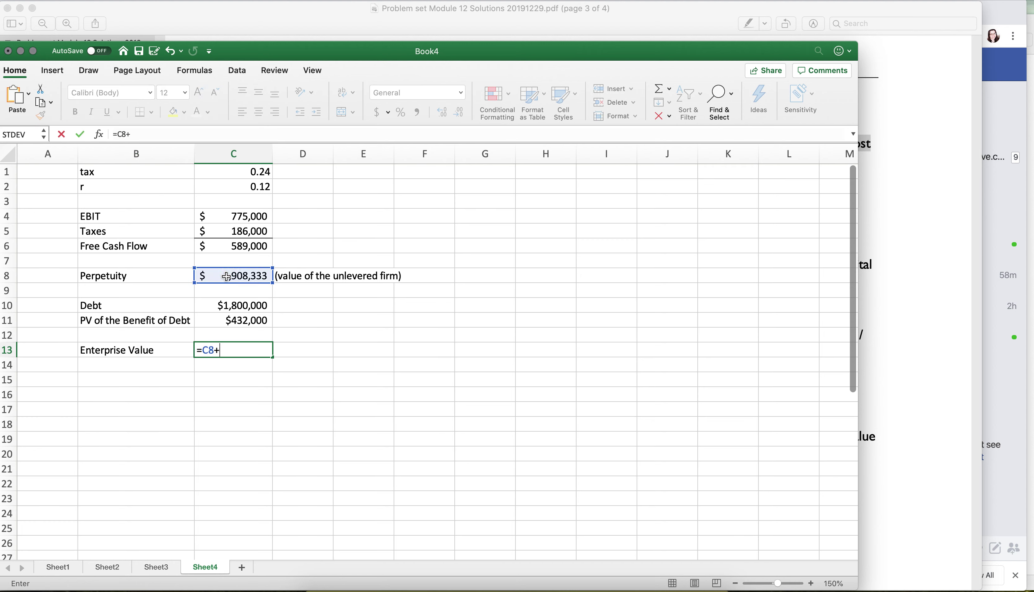
click(241, 322)
key(Return)
Step: Check the enterprise value in C13 against the answer given in the problem set PDF, returning to the workbook
key(Right)
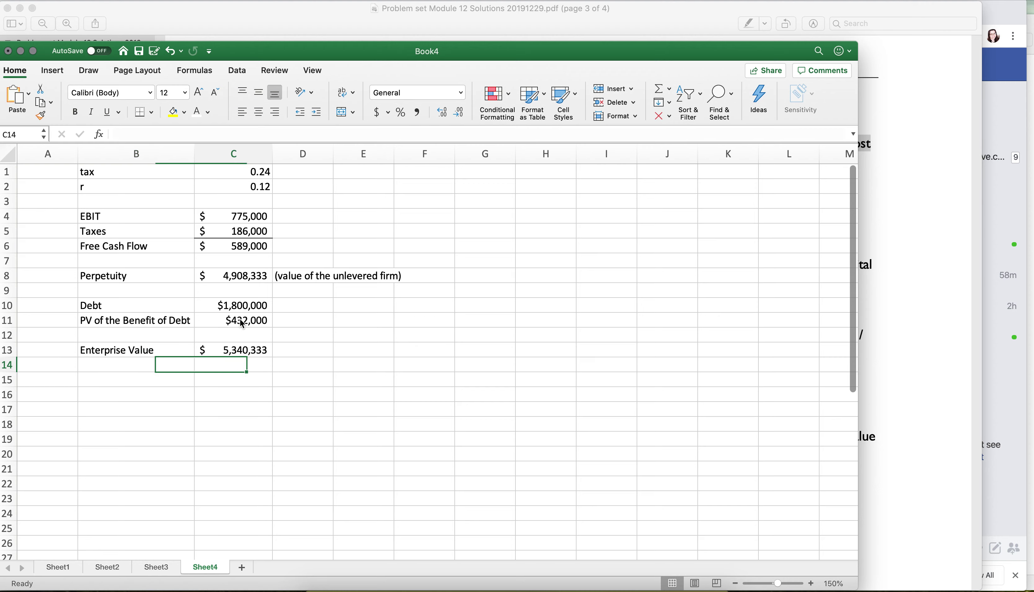
key(Up)
click(929, 279)
drag(468, 235, 546, 235)
click(543, 585)
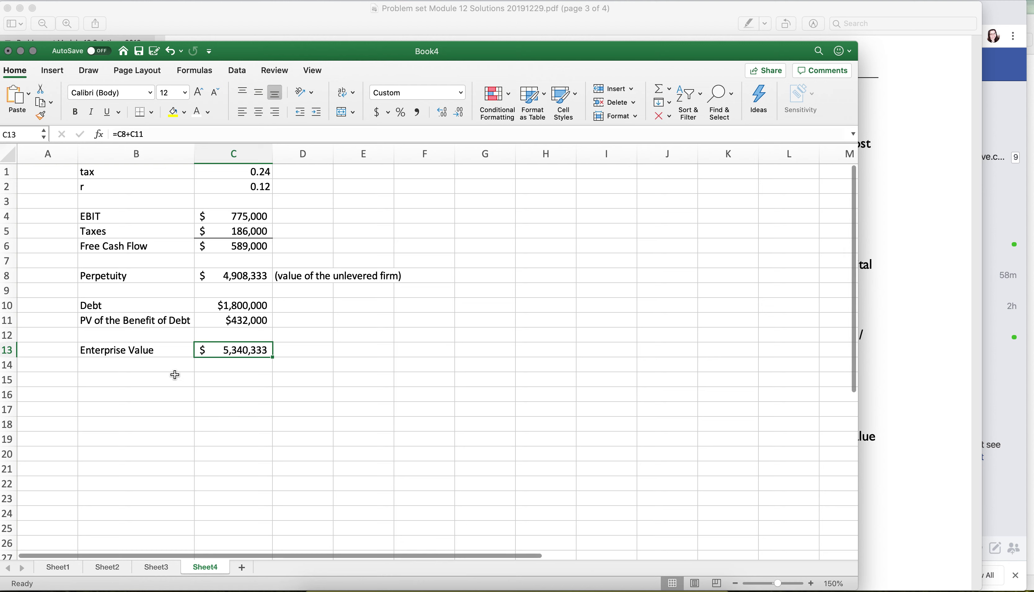
Step: Enter the label "Value of Debt" in B14 and link C14 to the debt amount with =C10
click(167, 360)
text(D)
key(BackSpace)
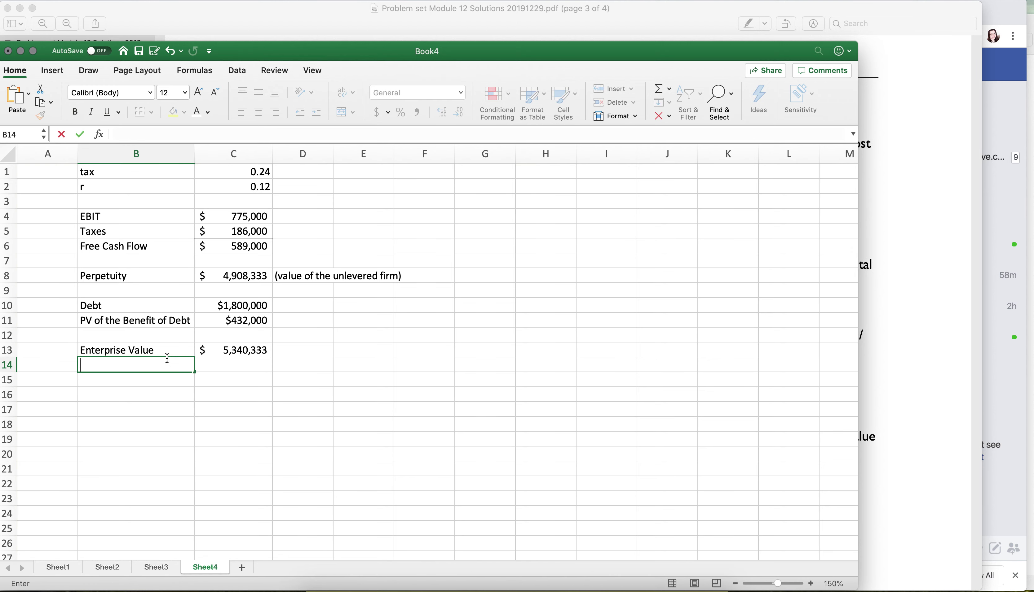
text(Value of Debt)
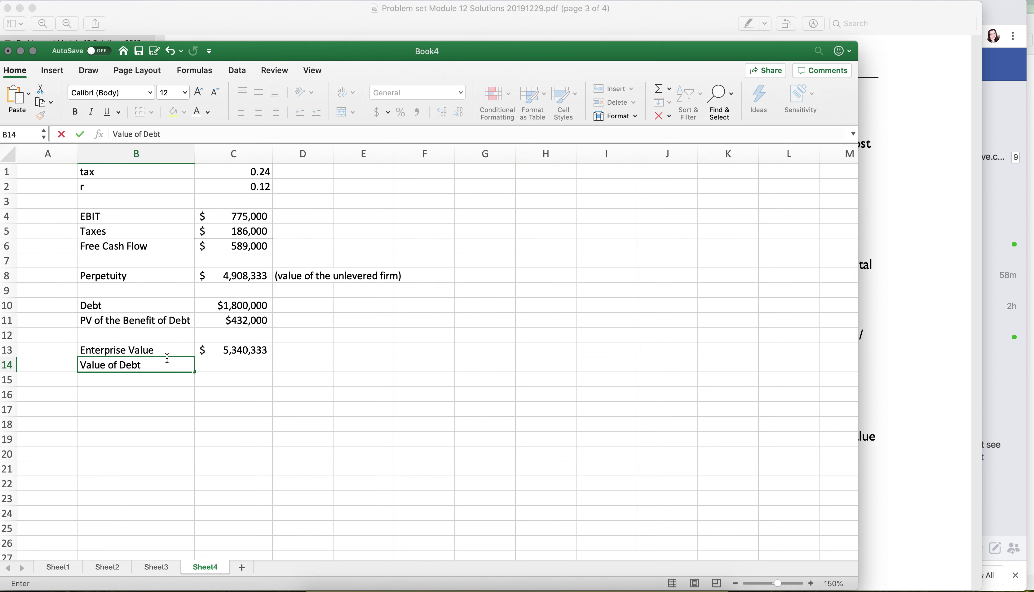
key(Tab)
text(=)
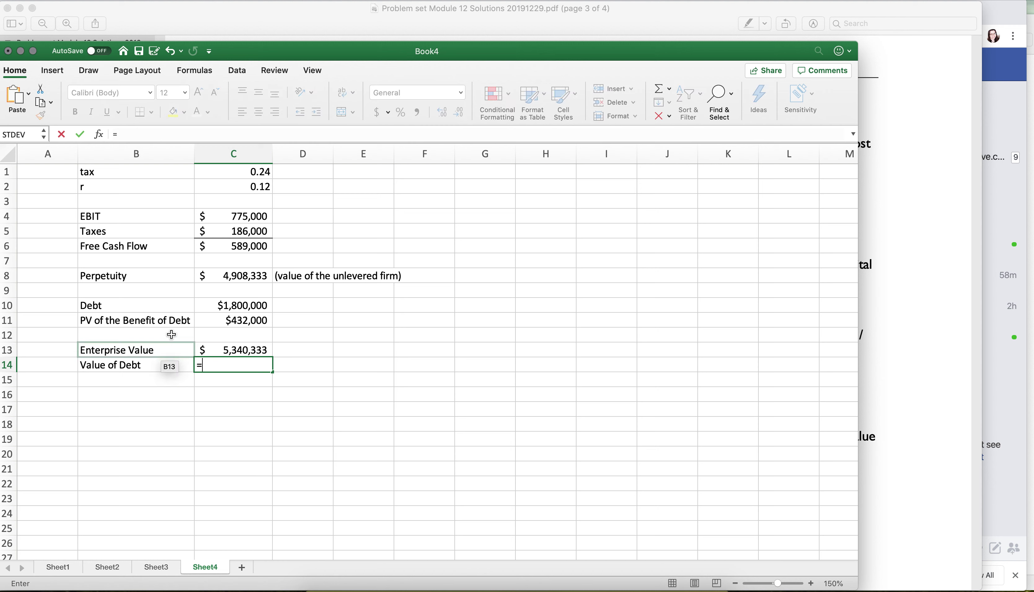
click(229, 303)
key(Return)
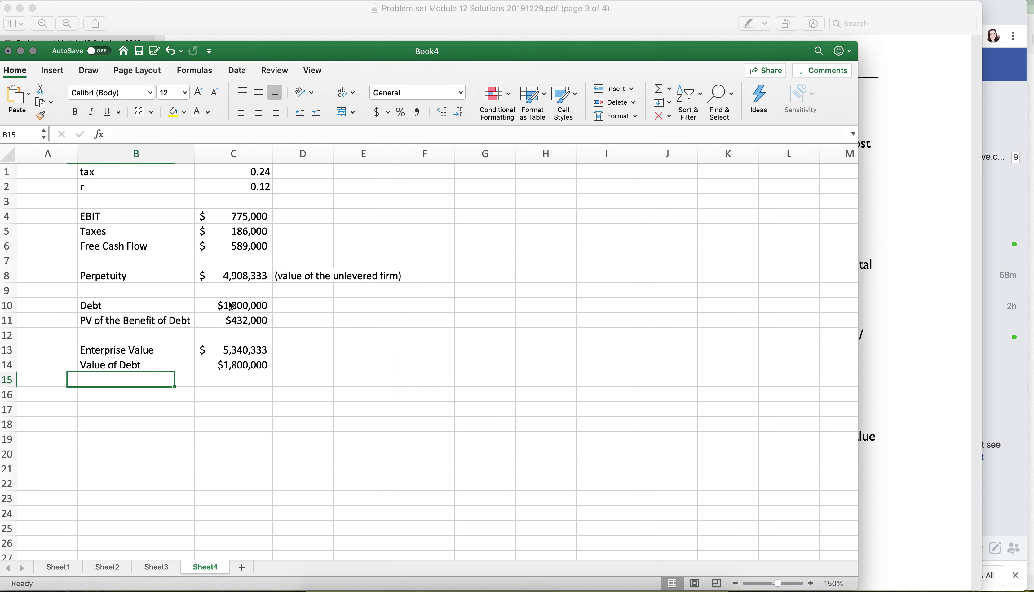
Step: Label B15 "Value of Equity" and calculate it in C15 by subtracting debt from enterprise value with =C13-C14
text(Value of Equit)
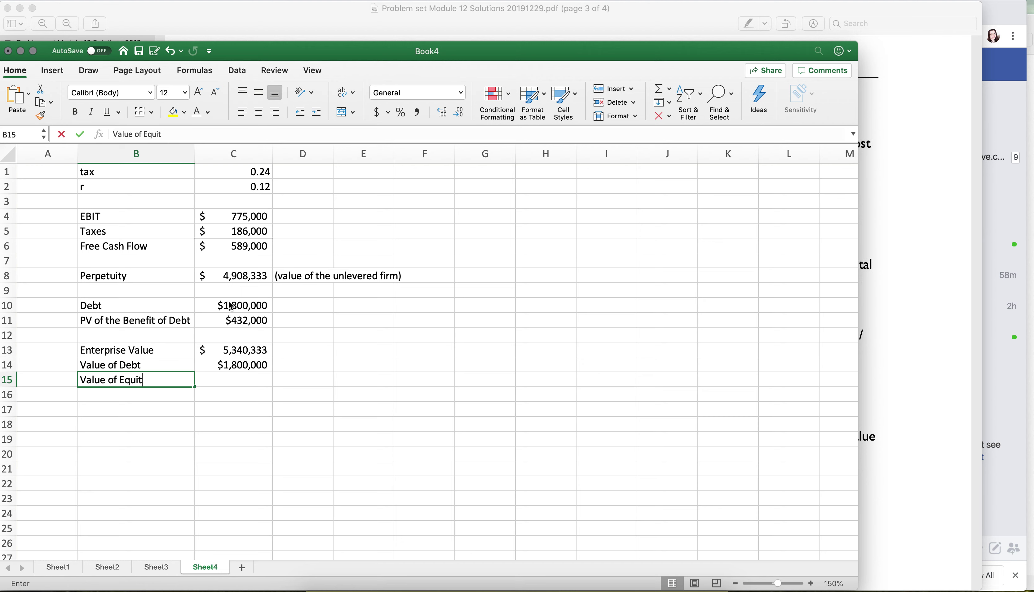
text(y)
key(Tab)
text(=)
key(Up)
key(Up)
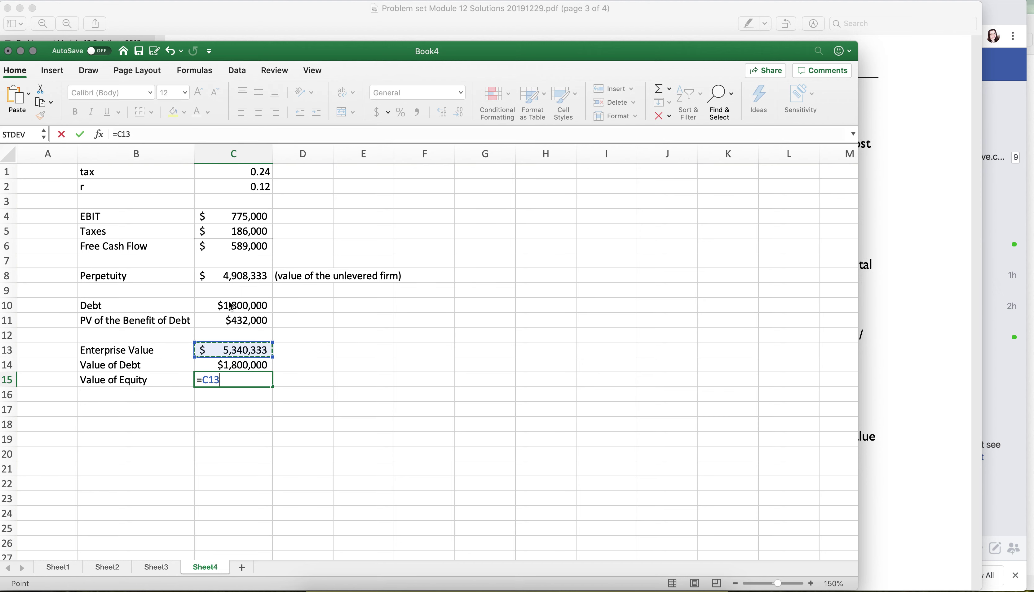
text(-)
key(Up)
key(Return)
Step: Format the enterprise, debt and equity values in C13:C15 as Accounting with no decimals
key(Up)
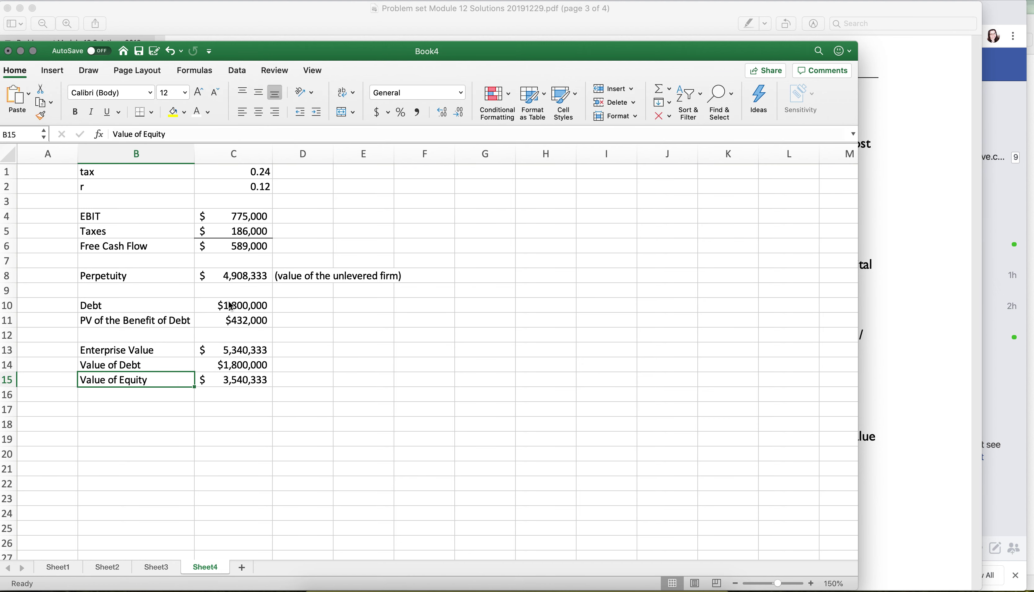
key(Right)
key(Up)
drag(219, 352, 219, 380)
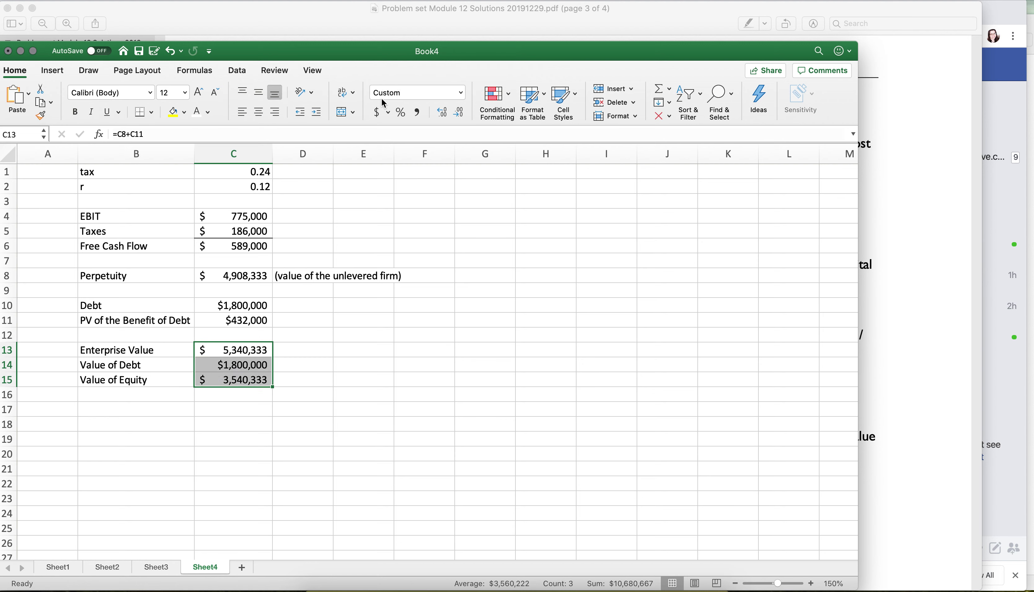
click(376, 112)
click(458, 112)
click(459, 112)
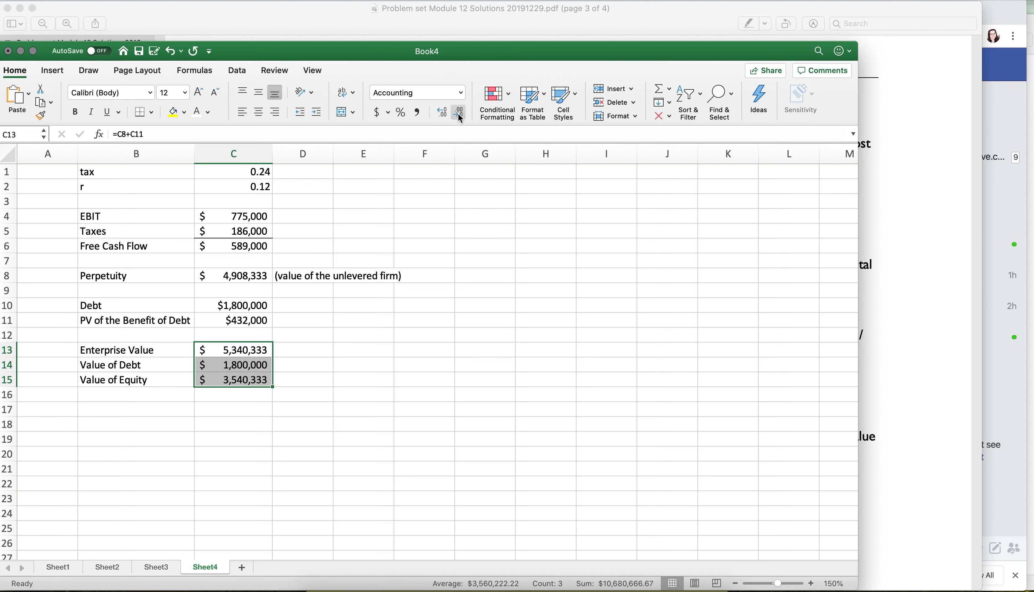
click(191, 425)
Step: Review how the enterprise value in row 13 splits into the debt and equity values in rows 14 and 15
drag(112, 366, 246, 380)
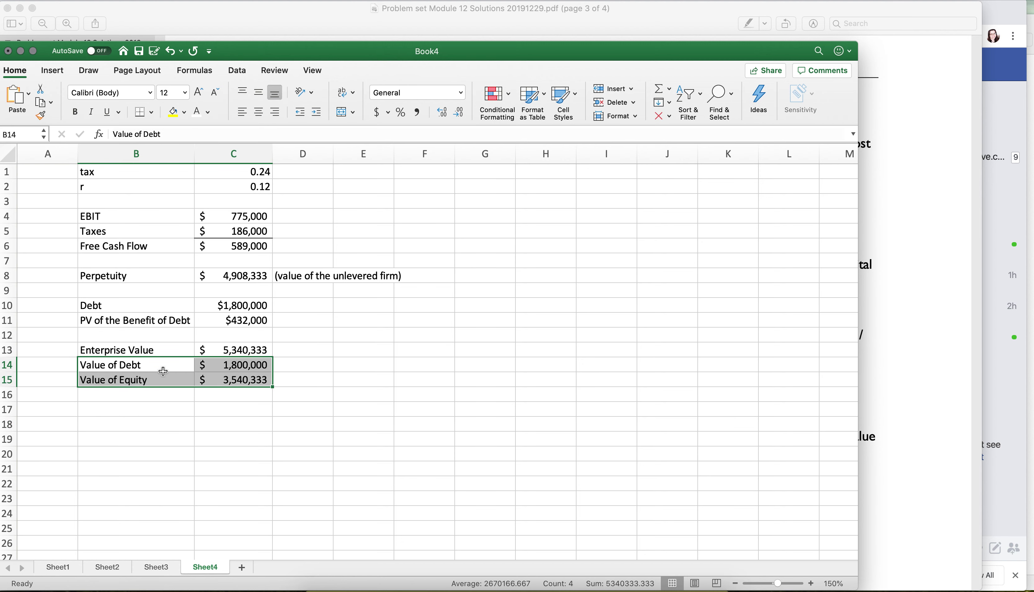
click(289, 392)
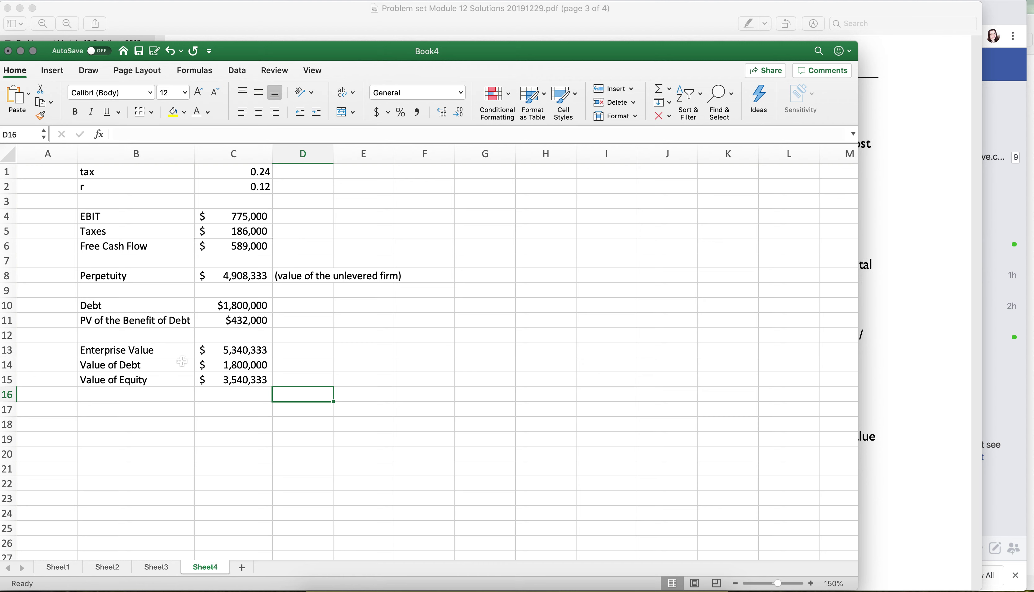
drag(136, 348, 220, 383)
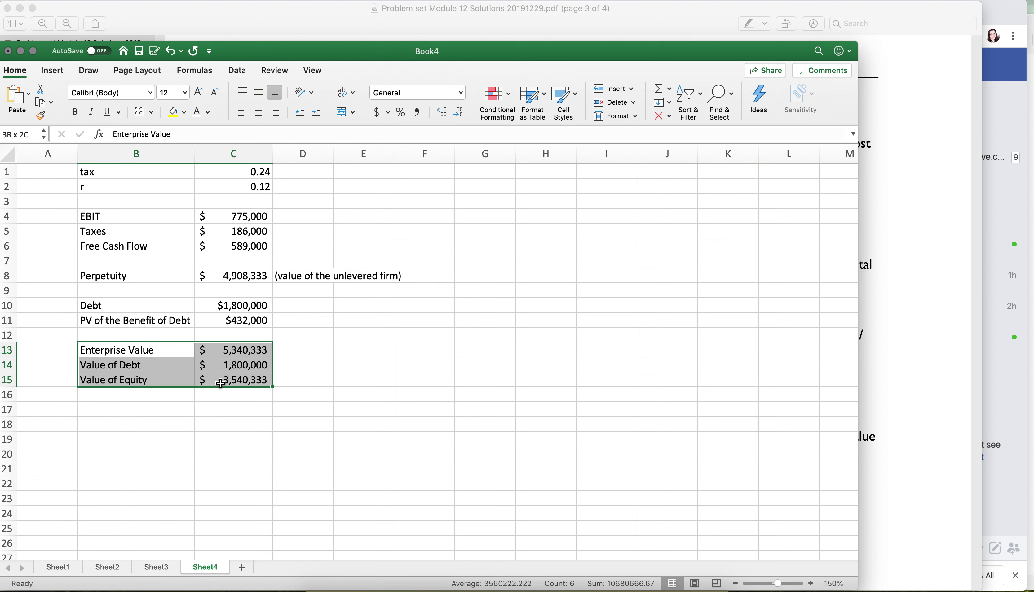
click(313, 380)
click(162, 348)
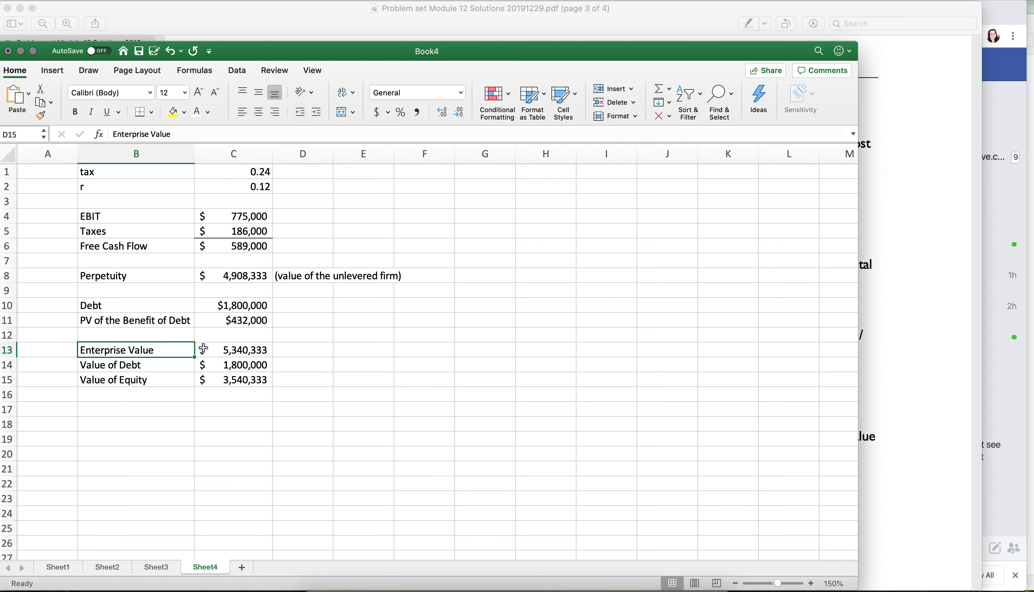
drag(203, 349, 230, 349)
click(326, 376)
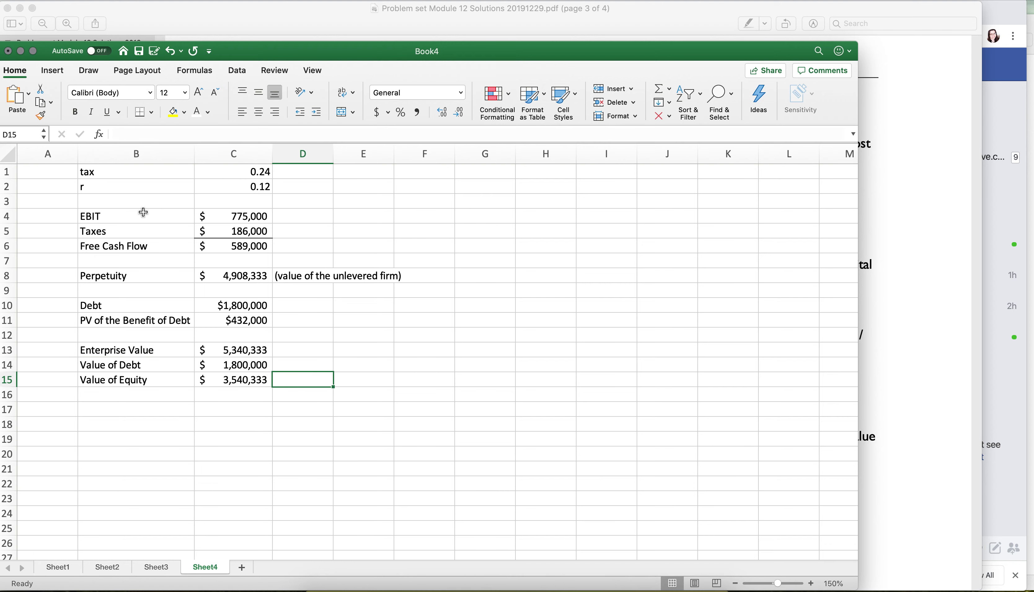
Step: Reread the givens of Question 3 in the PDF and retrace the sheet's calculation from perpetuity through debt benefit to equity value
click(909, 240)
drag(366, 143, 549, 171)
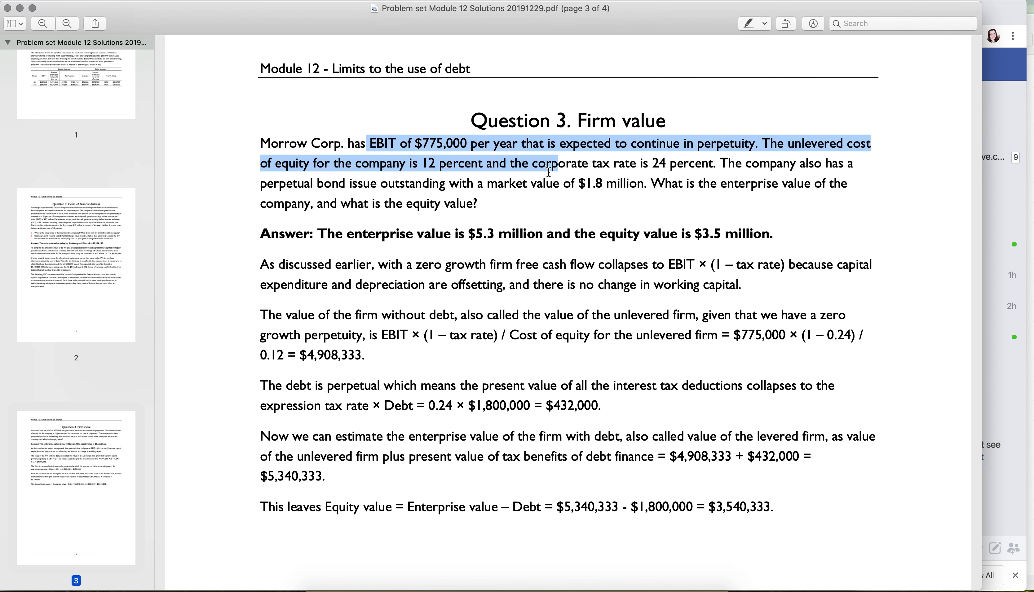
click(545, 589)
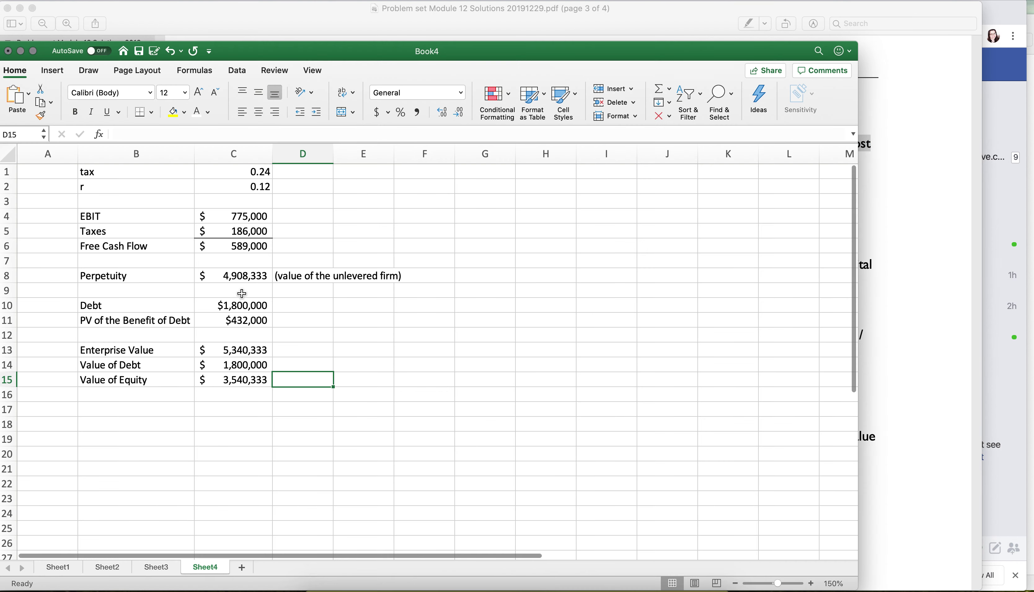
mouse_move(235, 282)
mouse_down()
mouse_move(173, 273)
mouse_move(218, 279)
mouse_up()
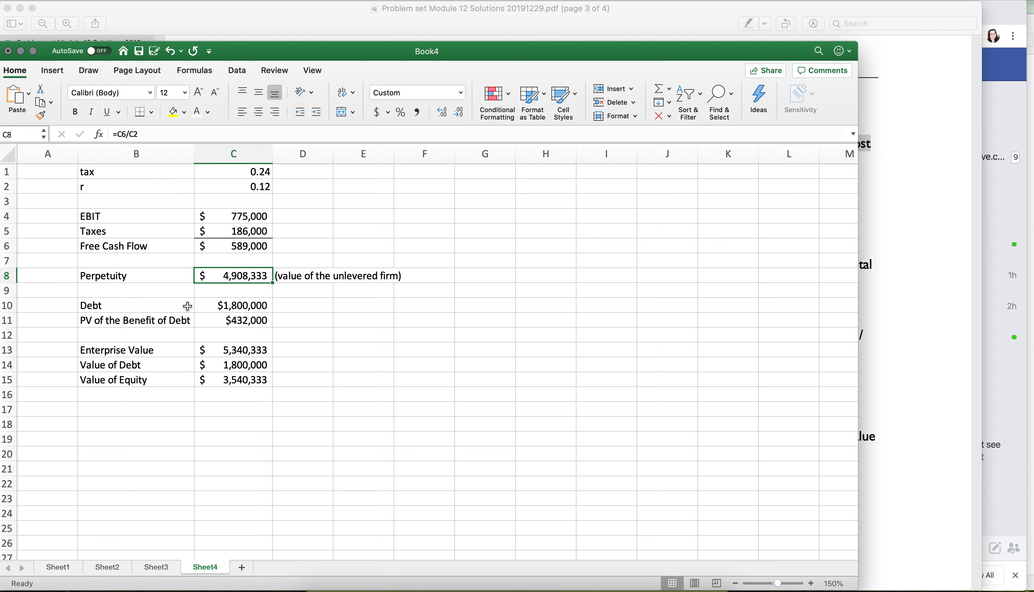
drag(158, 306, 244, 319)
drag(179, 350, 238, 364)
click(249, 380)
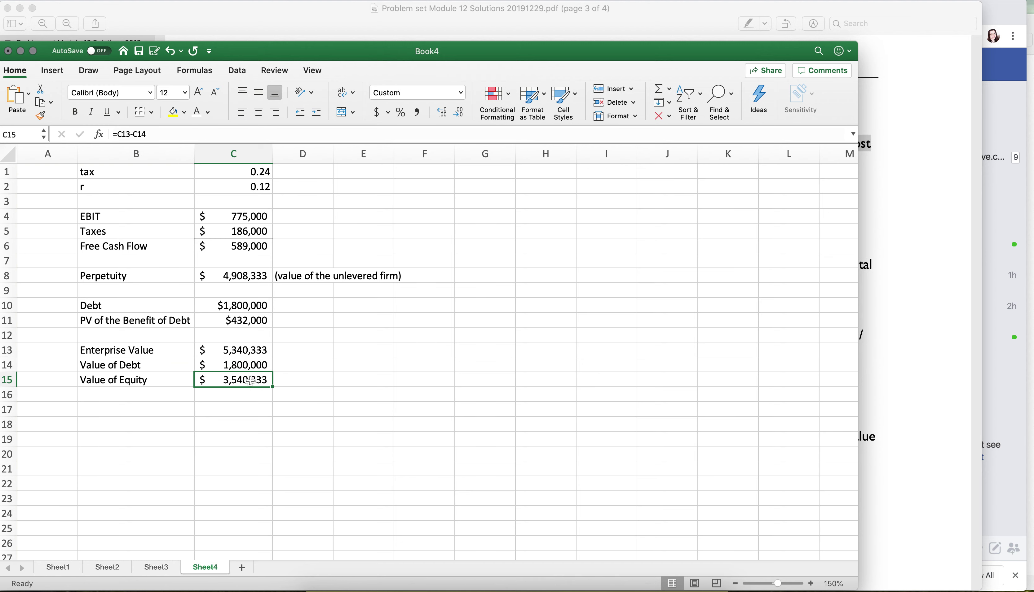